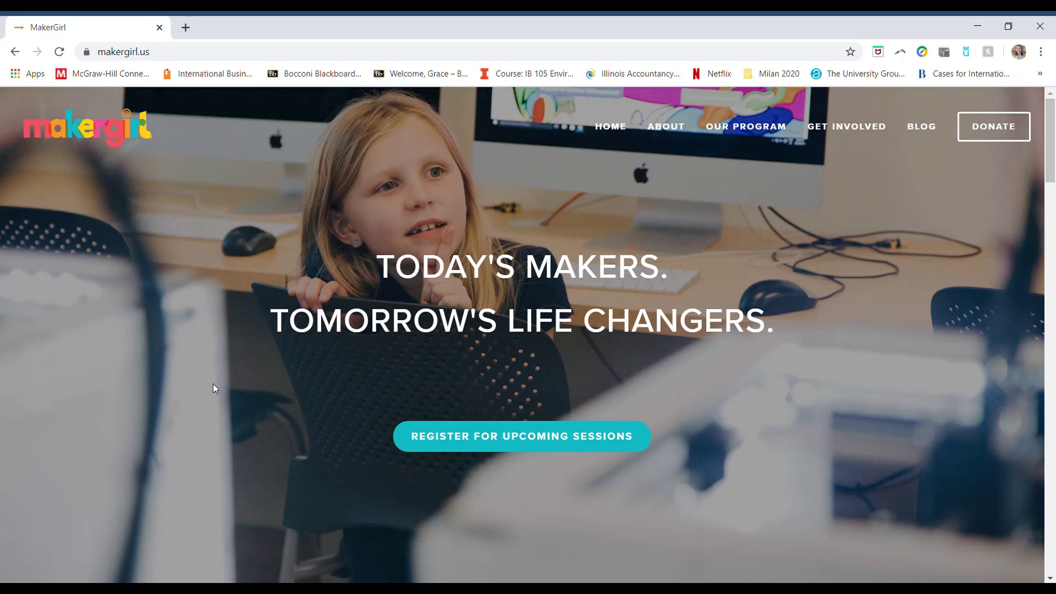
pyautogui.click(172, 61)
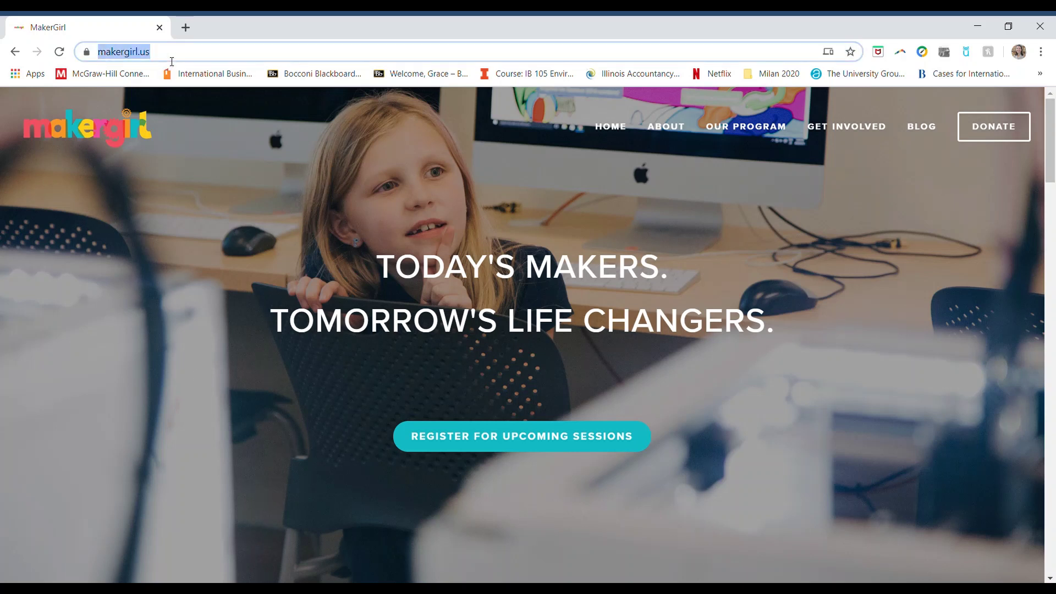
pyautogui.write('www.tinke')
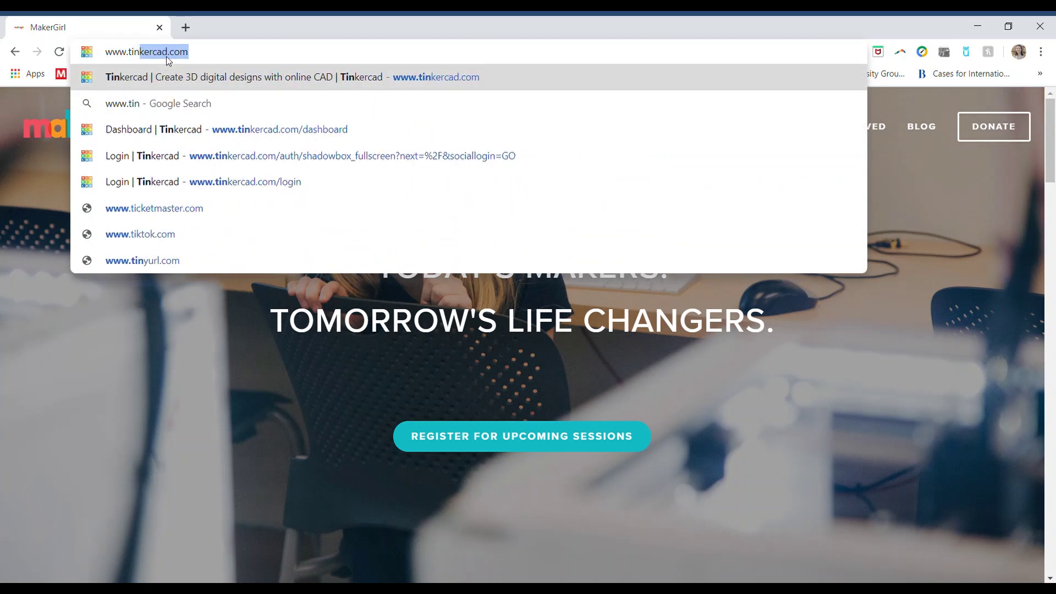
pyautogui.write('rcad.com')
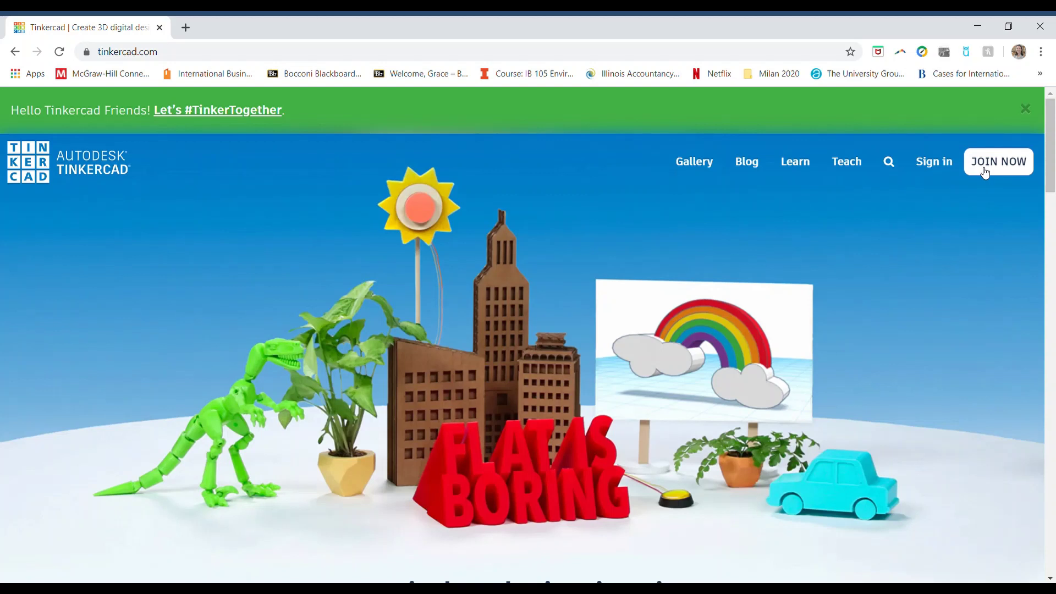
# Step: Sign in to Tinkercad with Google and start a new blank 3D design
pyautogui.click(935, 162)
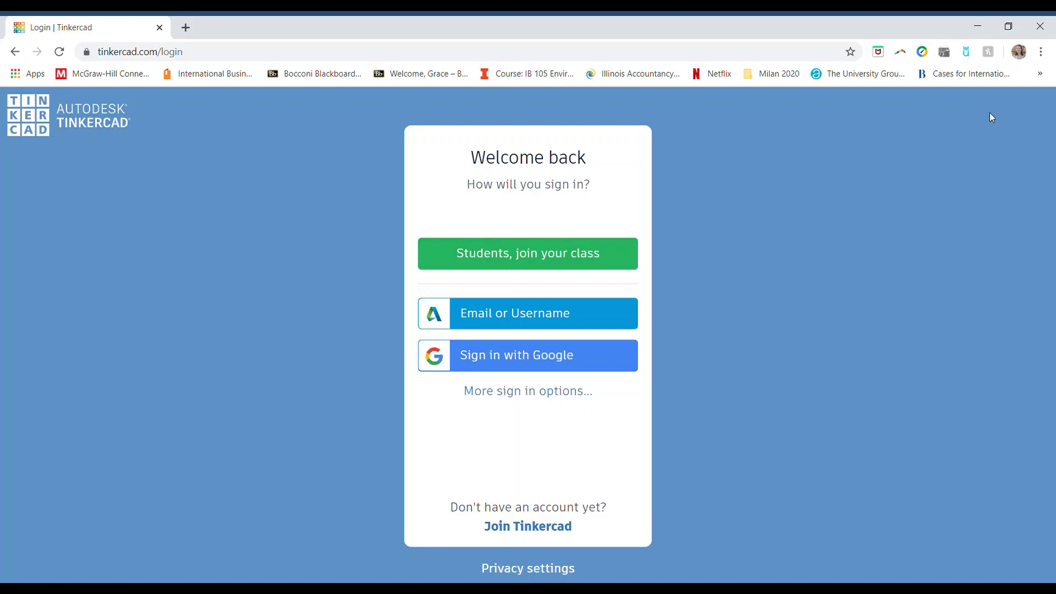
pyautogui.click(483, 358)
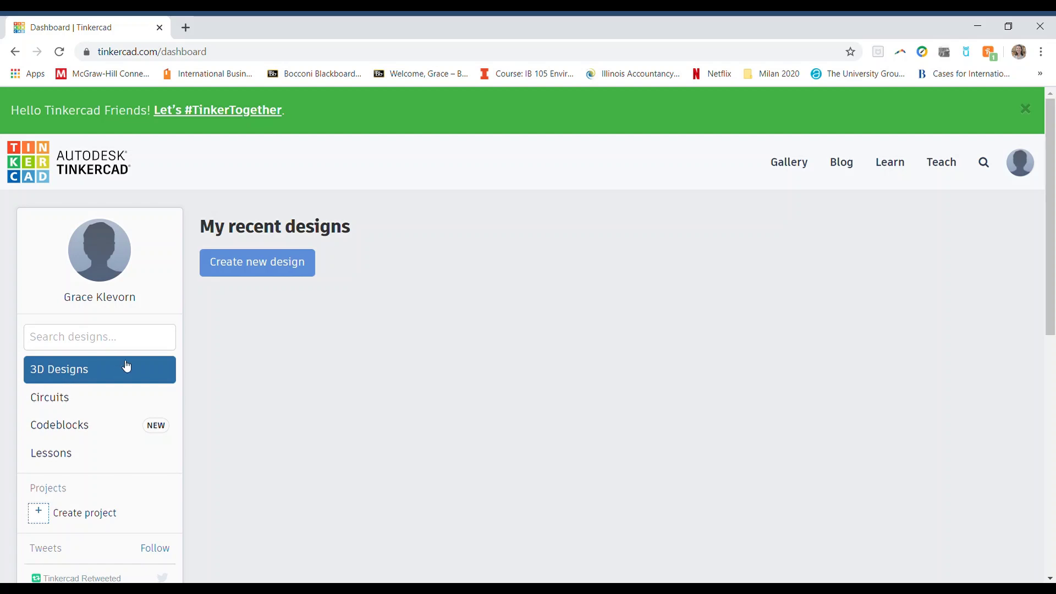
pyautogui.click(282, 263)
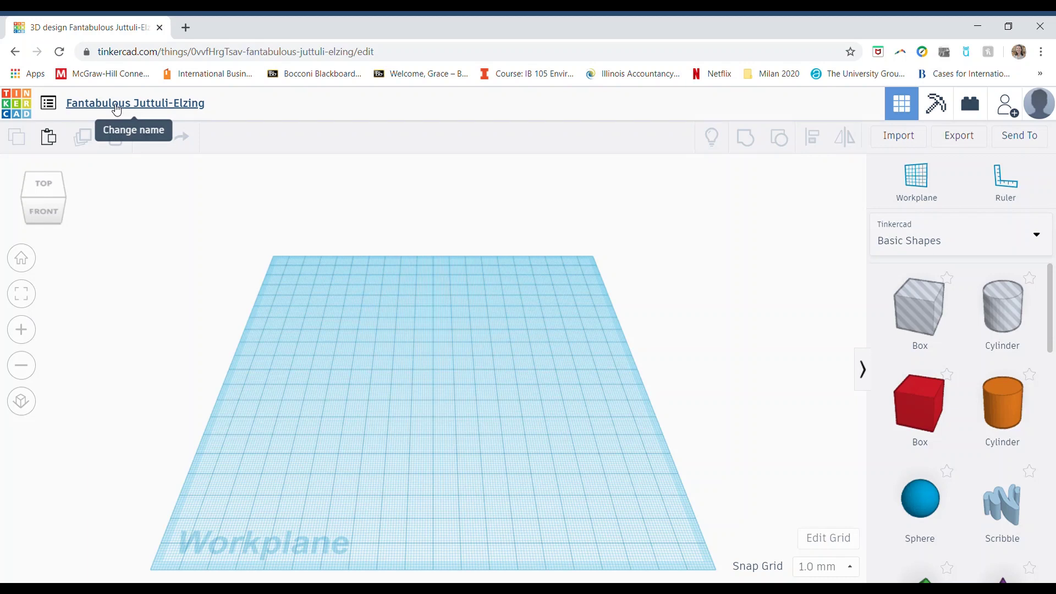
# Step: Rename the design from its default title to 'MakerGirl keychain'
pyautogui.click(116, 107)
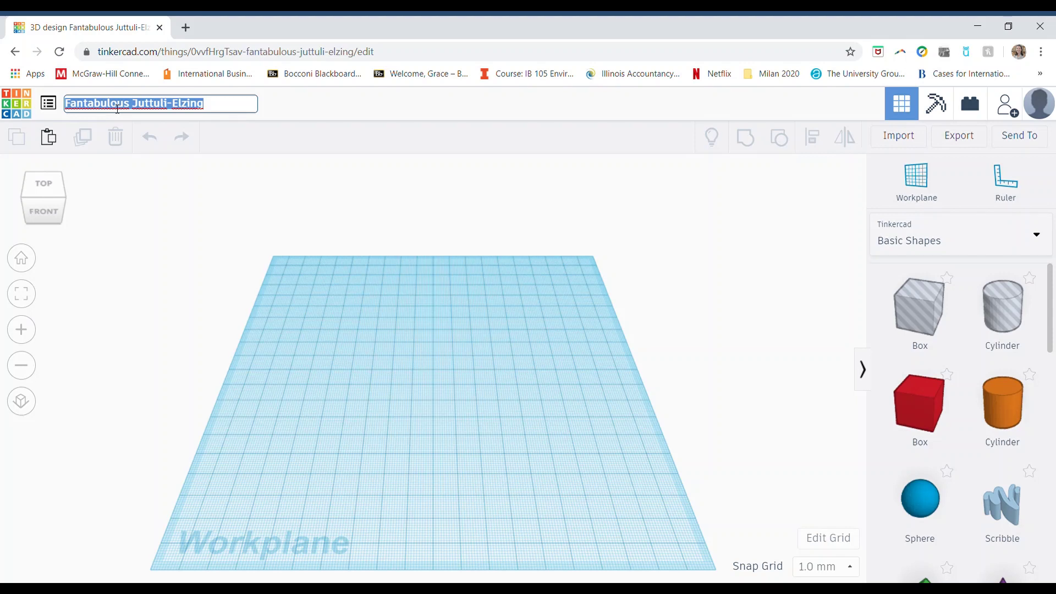
pyautogui.write('MakerGirl')
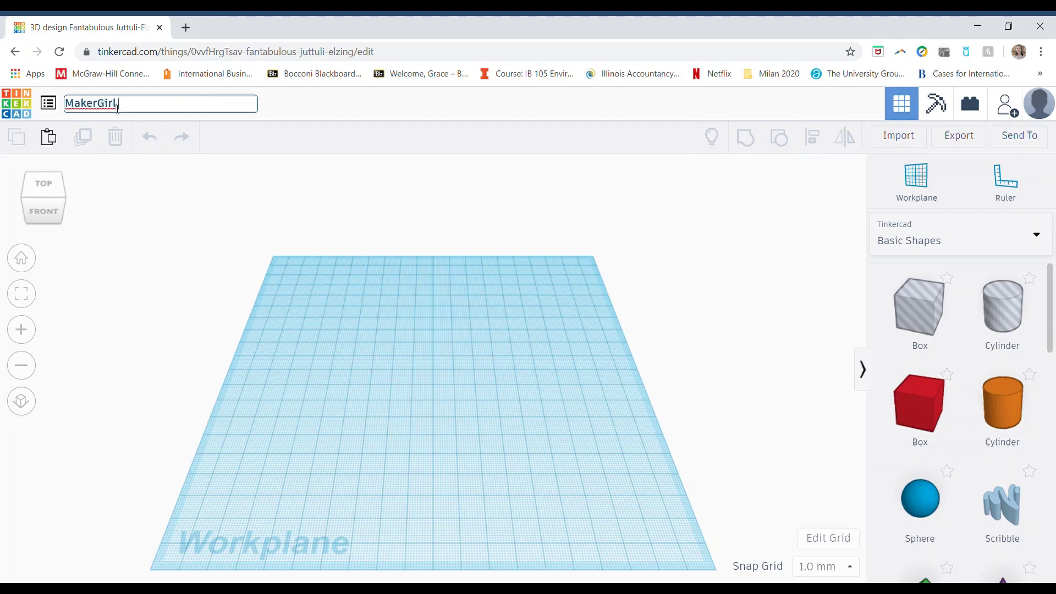
pyautogui.write(' keychain')
pyautogui.press('Return')
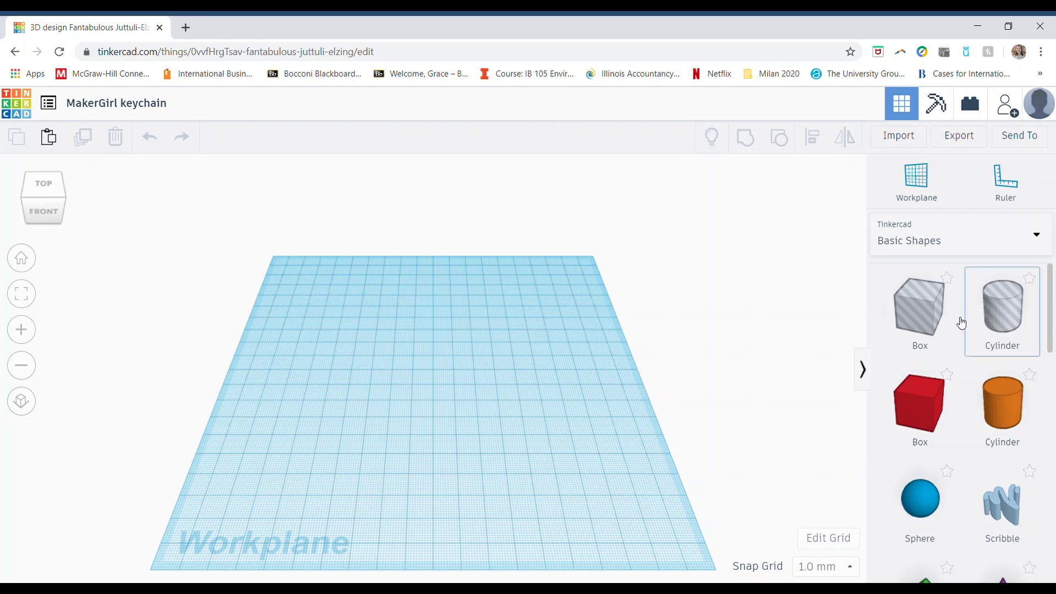
# Step: Place a red 20 × 20 × 20 mm Box from Basic Shapes near the workplane centre
pyautogui.scroll(-5, 1001, 394)
pyautogui.scroll(5, 1001, 412)
pyautogui.scroll(1, 1001, 404)
pyautogui.scroll(-1, 1001, 403)
pyautogui.moveTo(937, 404); pyautogui.dragTo(430, 358)
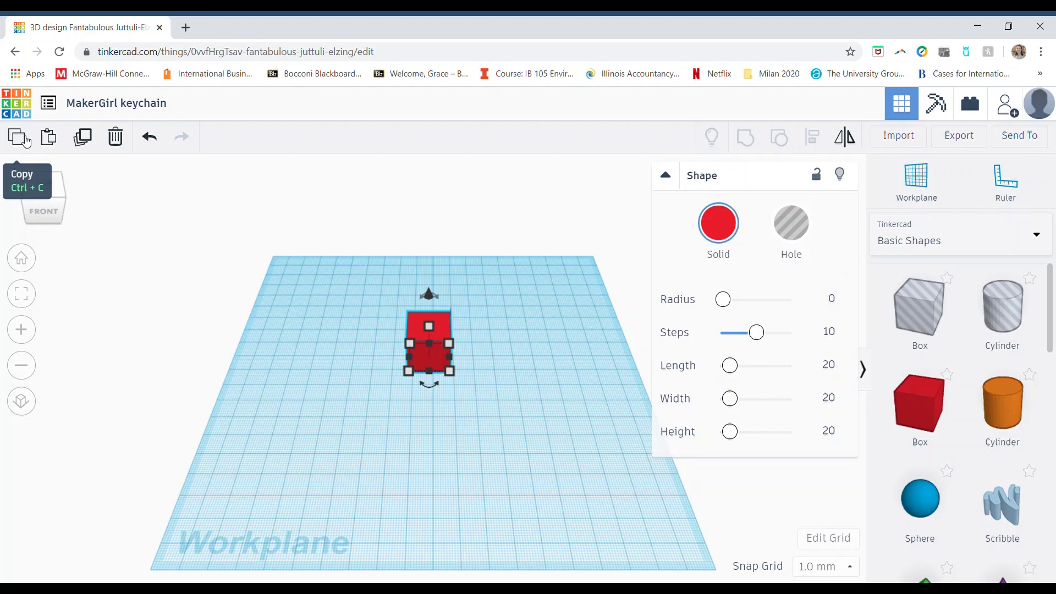
# Step: Copy the box beside the original, then duplicate that copy and move it forward
pyautogui.click(27, 142)
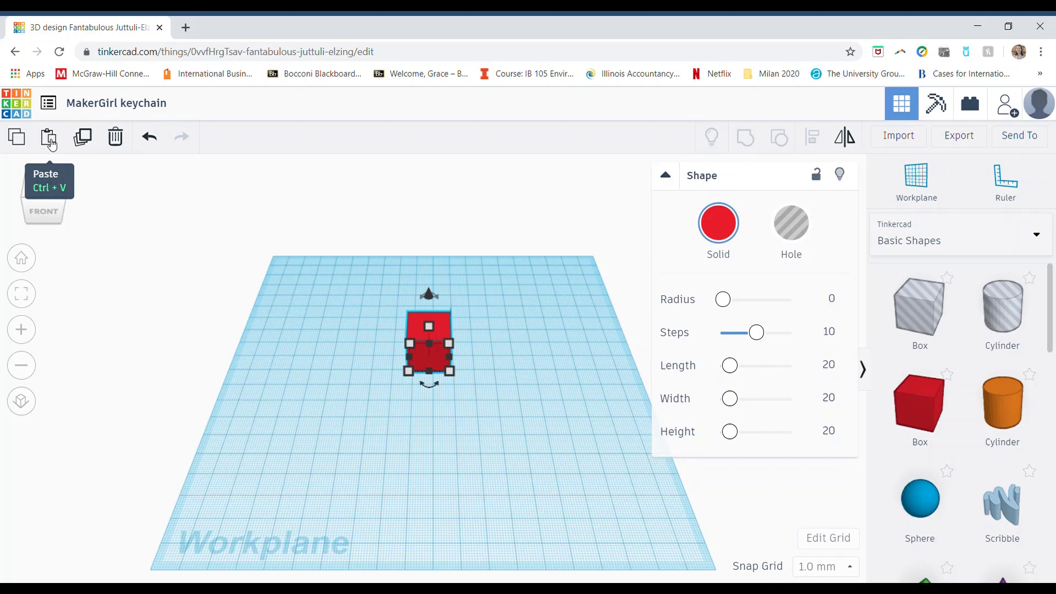
pyautogui.click(49, 140)
pyautogui.moveTo(441, 295); pyautogui.dragTo(440, 294)
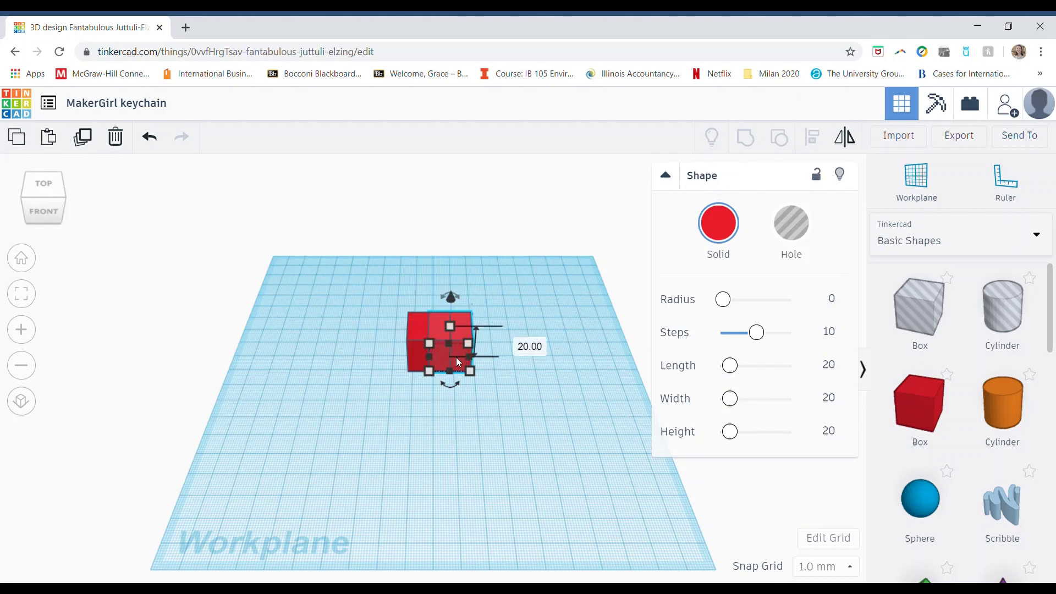
pyautogui.moveTo(458, 346); pyautogui.dragTo(558, 355)
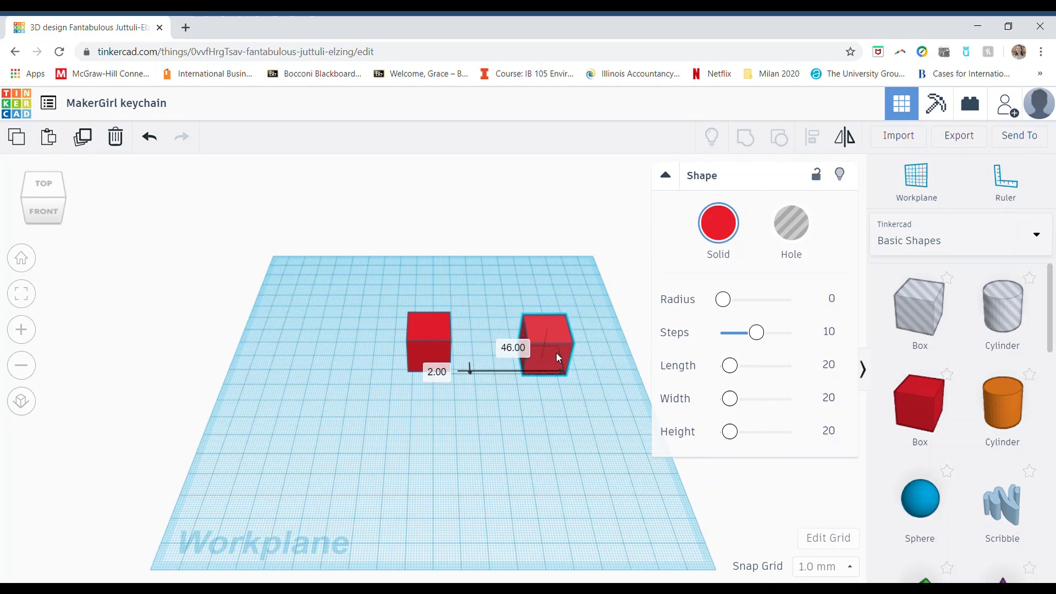
pyautogui.moveTo(557, 356); pyautogui.dragTo(522, 358)
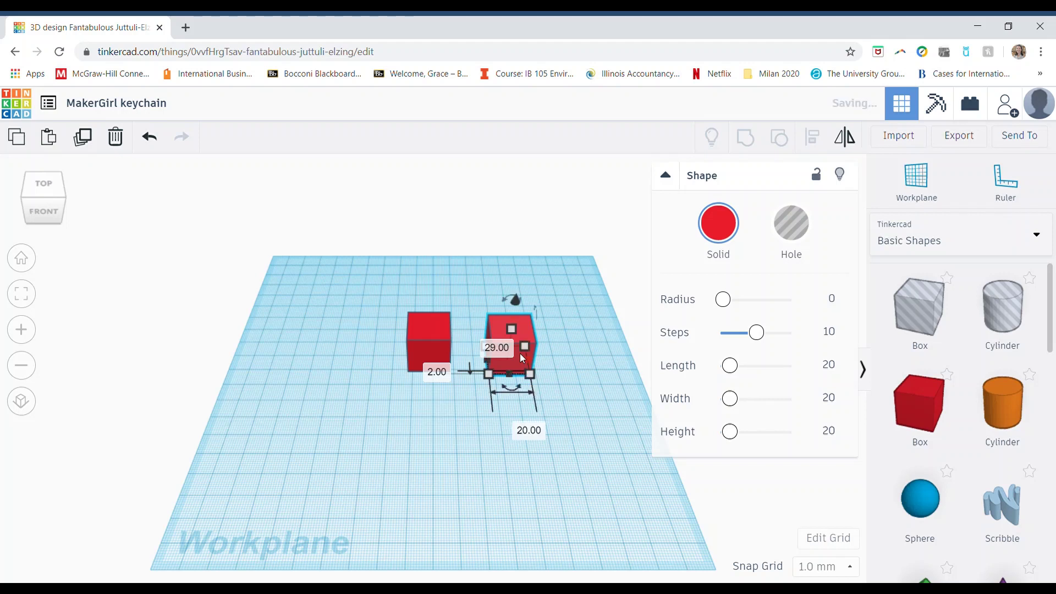
pyautogui.click(84, 138)
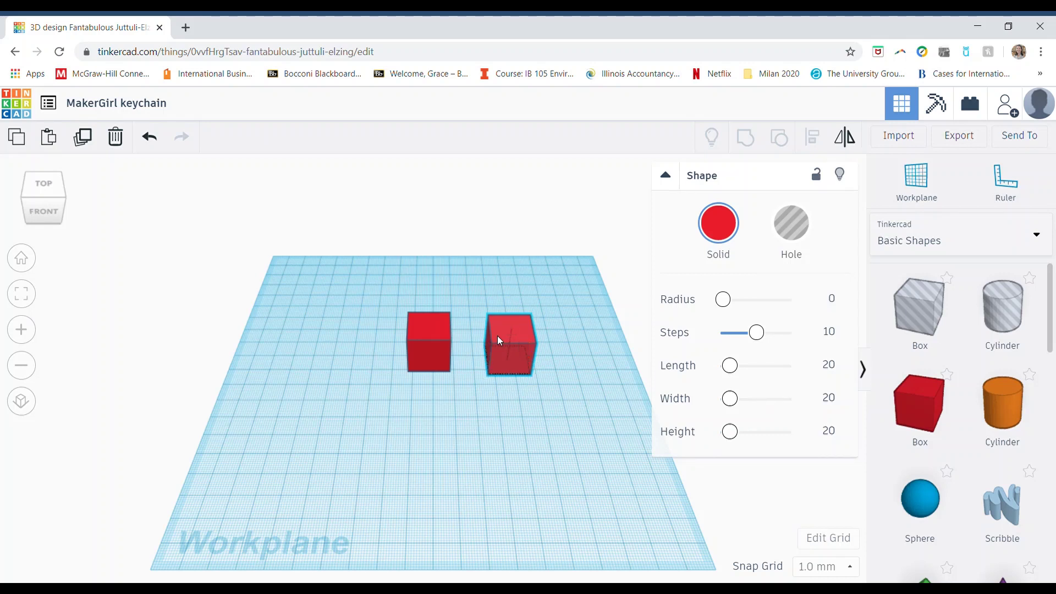
pyautogui.moveTo(497, 336); pyautogui.dragTo(505, 397)
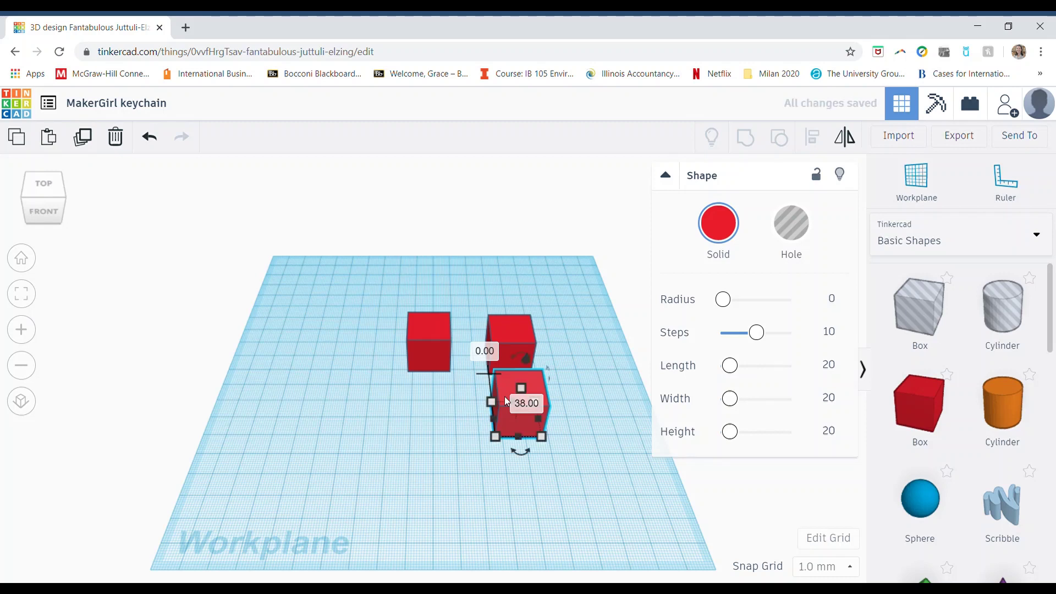
# Step: Undo and redo the duplicate's move, then delete the third box
pyautogui.click(150, 144)
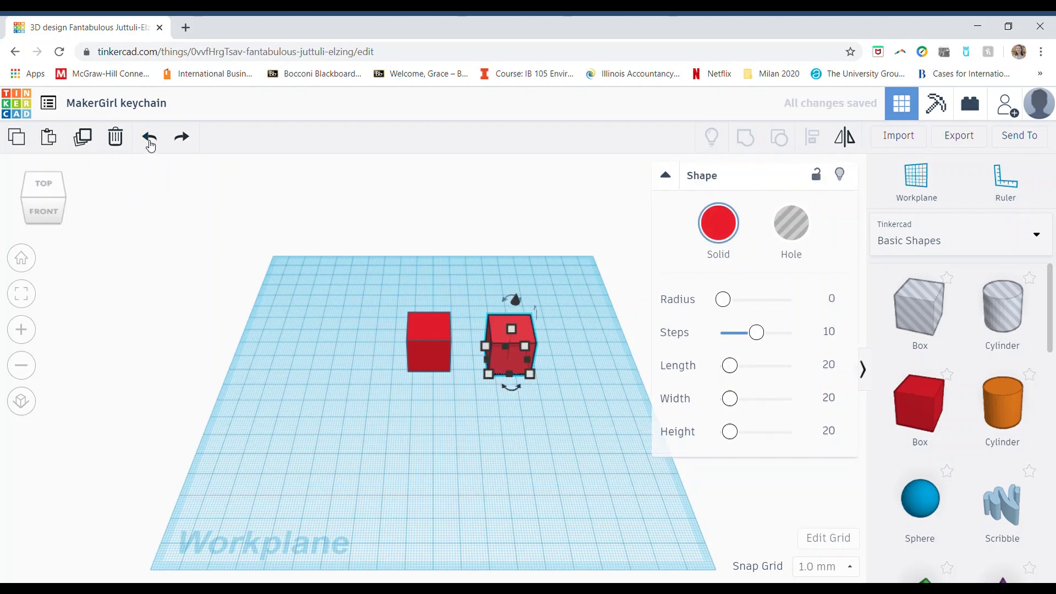
pyautogui.click(180, 143)
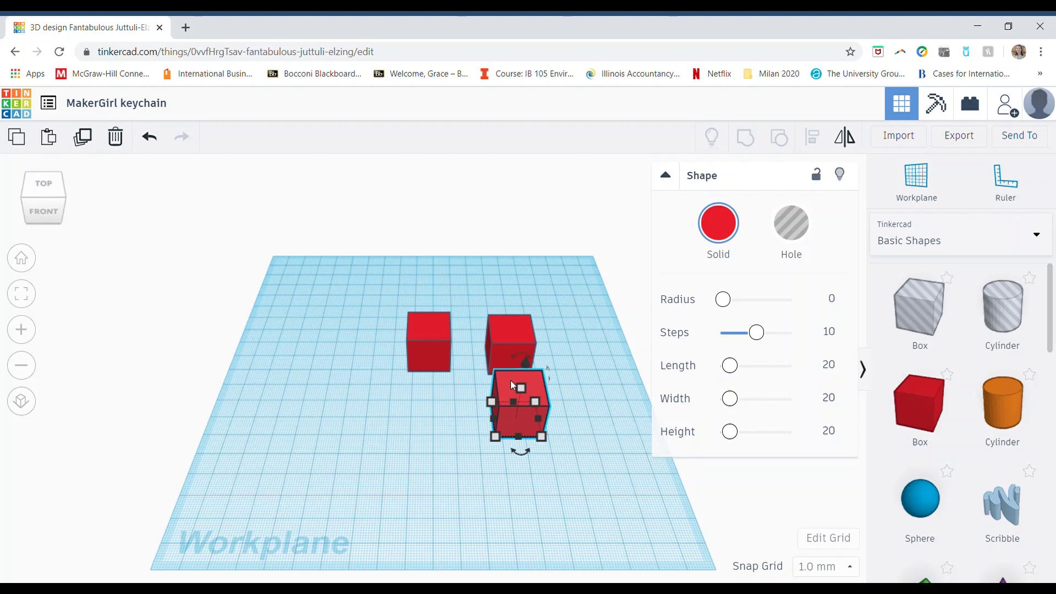
pyautogui.click(118, 139)
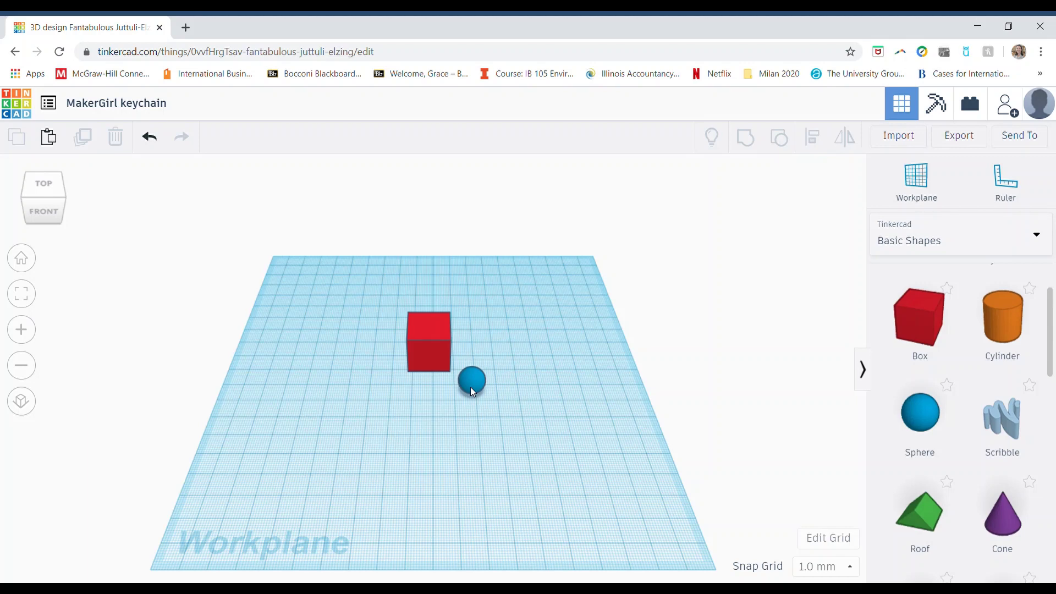
# Step: Select the red box and blue sphere individually, then drag a rectangle around both
pyautogui.click(420, 342)
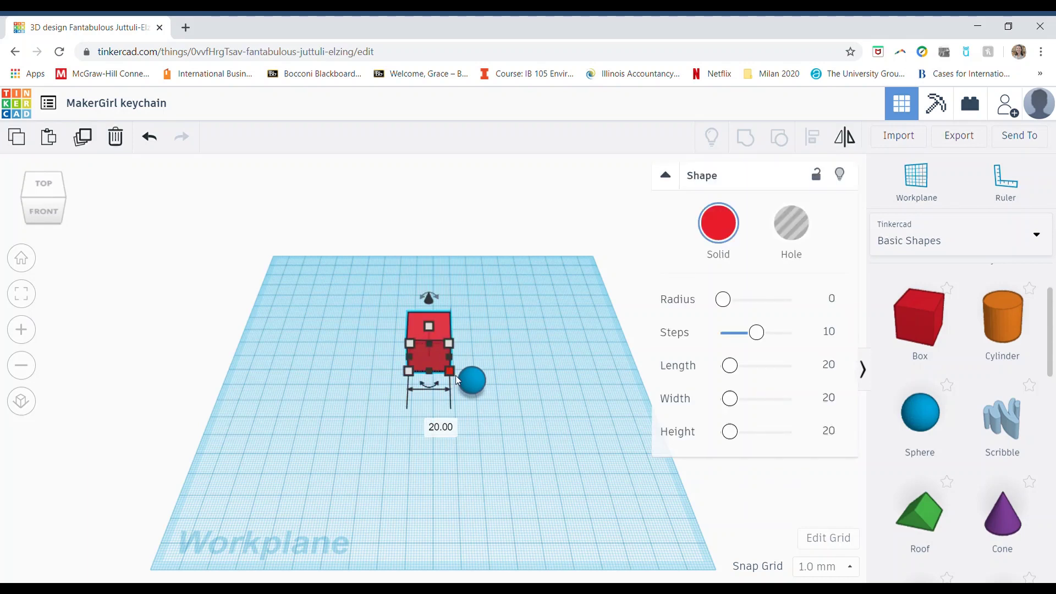
pyautogui.click(470, 388)
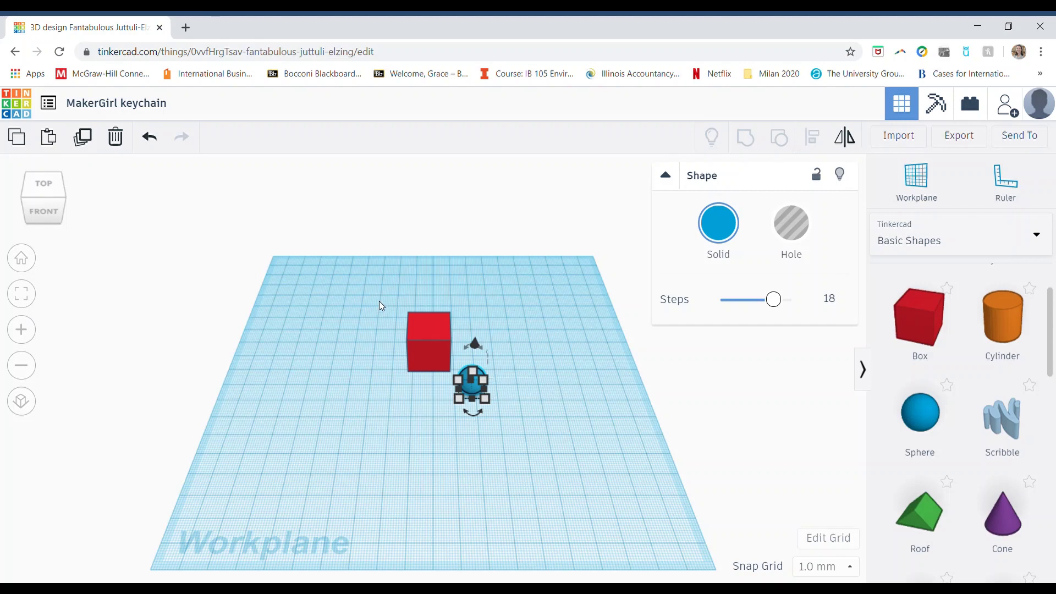
pyautogui.moveTo(394, 337); pyautogui.dragTo(520, 431)
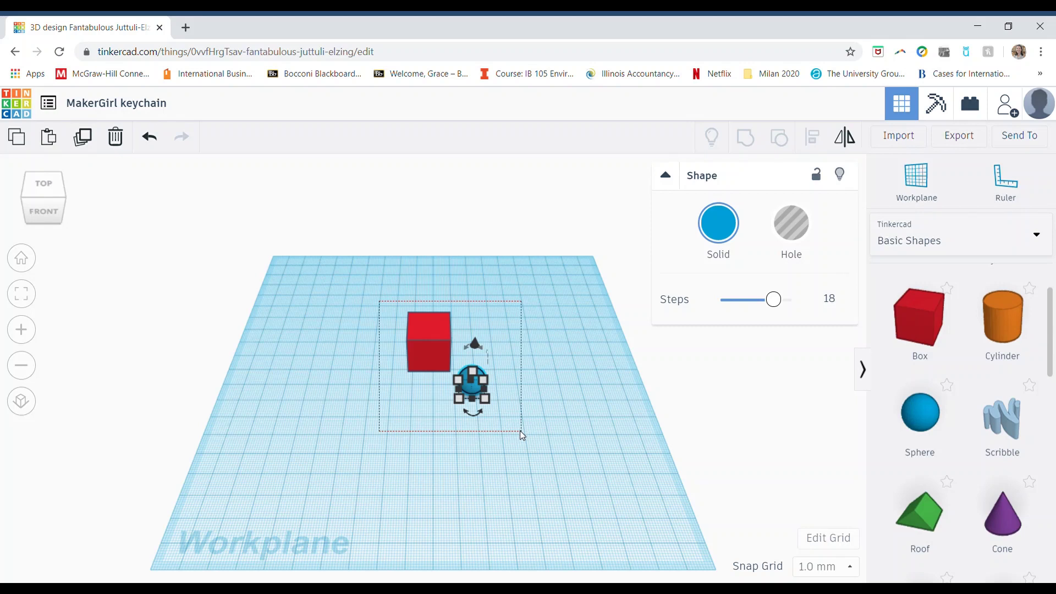
pyautogui.moveTo(520, 432); pyautogui.dragTo(525, 434)
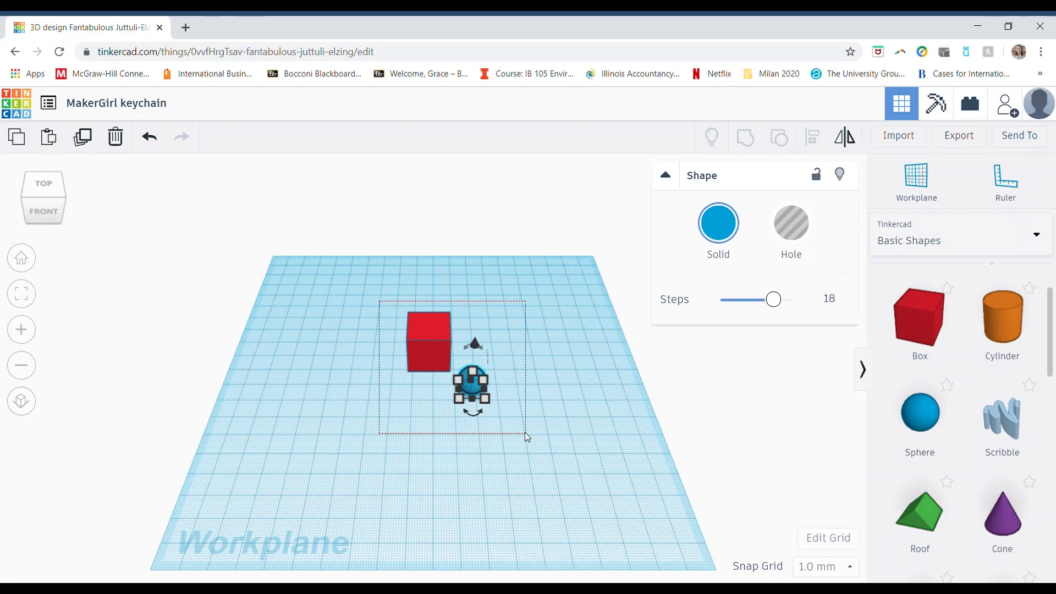
pyautogui.moveTo(526, 433); pyautogui.dragTo(525, 433)
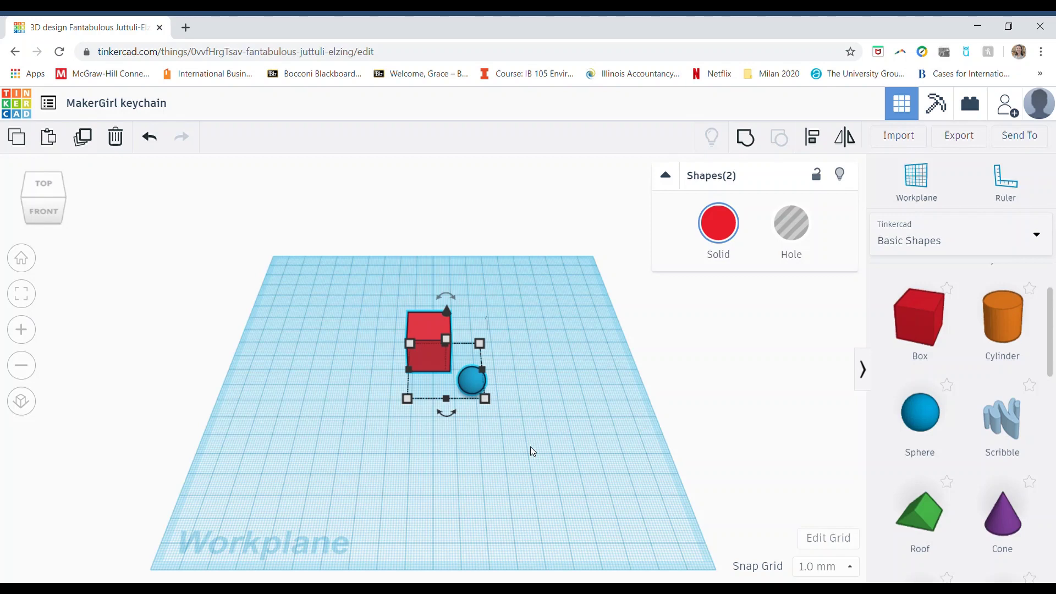
# Step: Group the box and sphere into one red shape and move it toward the back
pyautogui.click(755, 144)
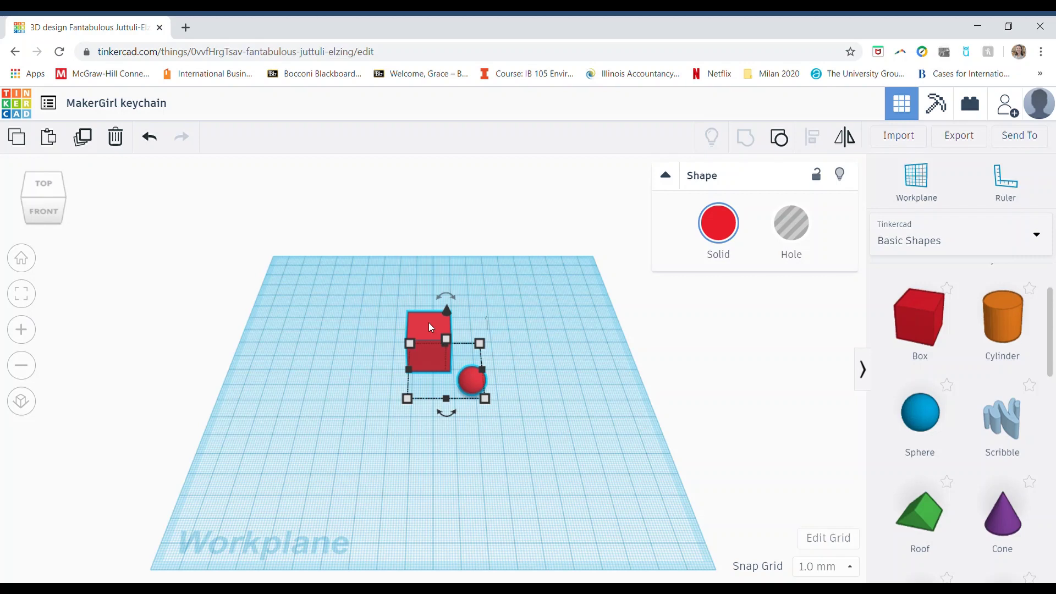
pyautogui.moveTo(431, 328); pyautogui.dragTo(420, 295)
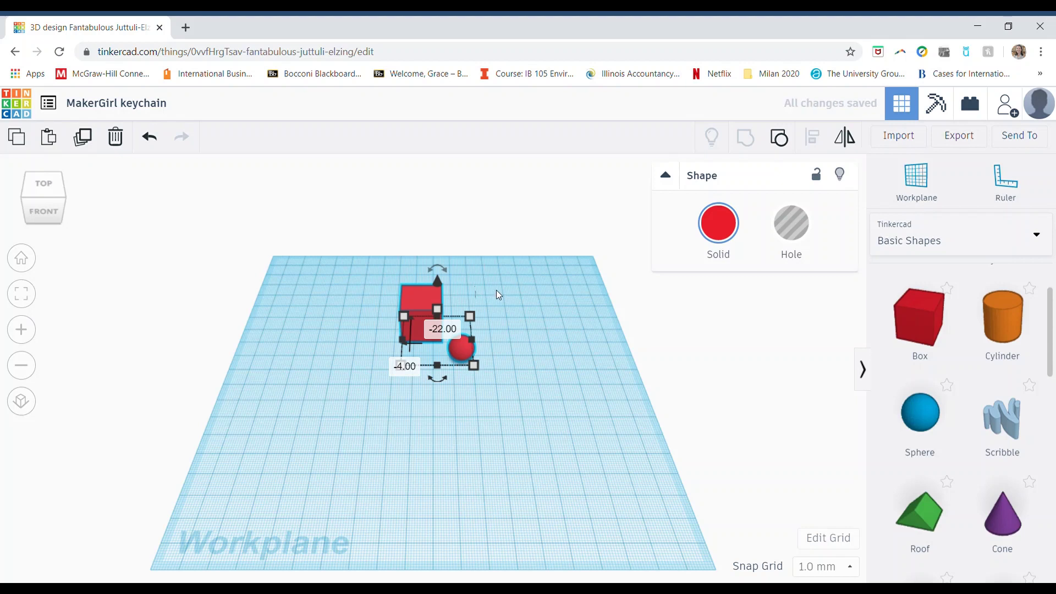
# Step: Ungroup the box and sphere, then move the blue sphere just right of the box
pyautogui.click(525, 337)
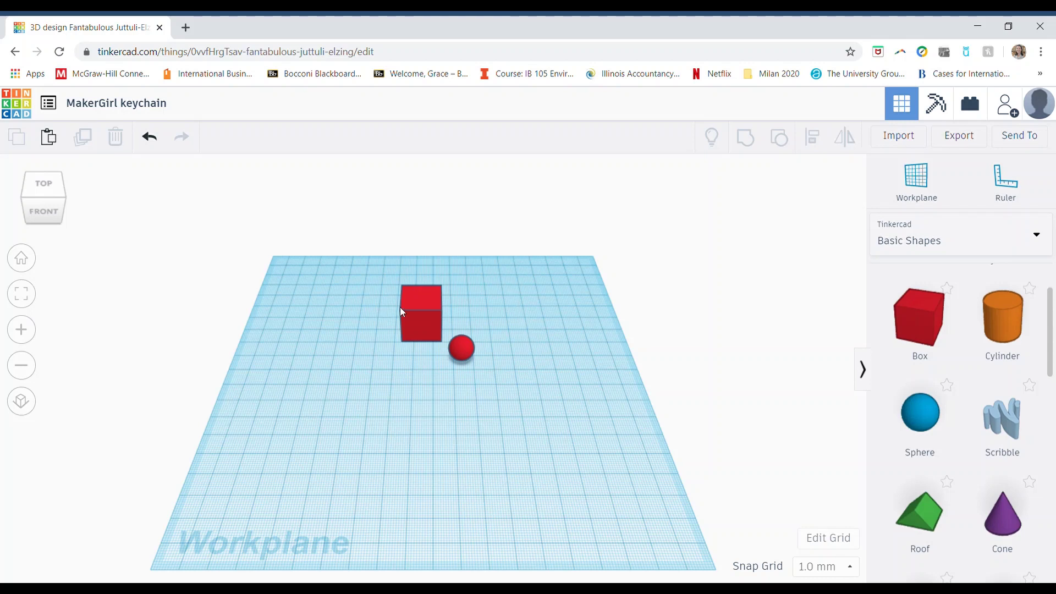
pyautogui.click(419, 298)
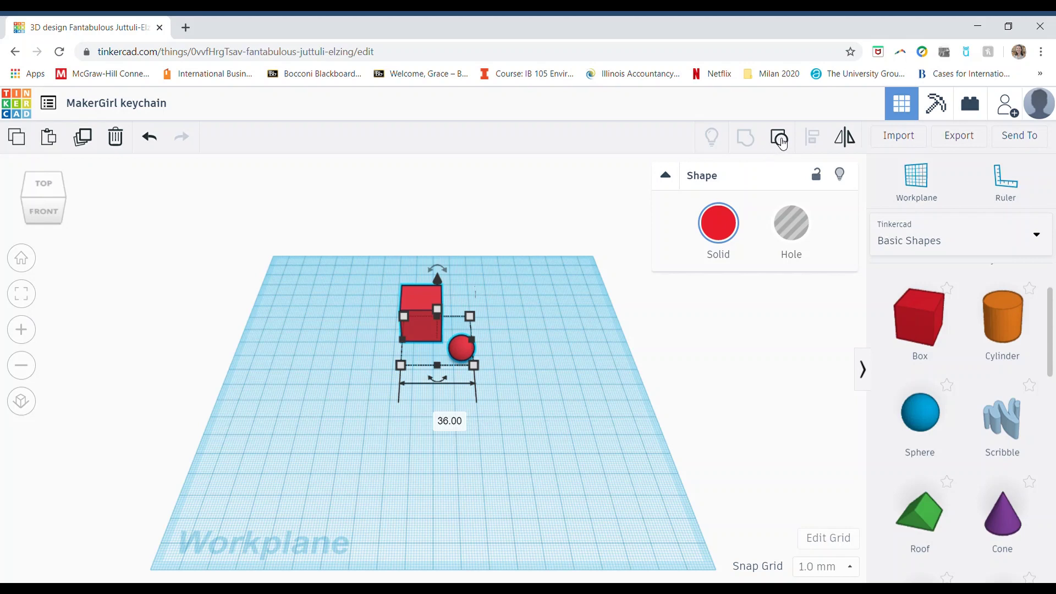
pyautogui.click(780, 138)
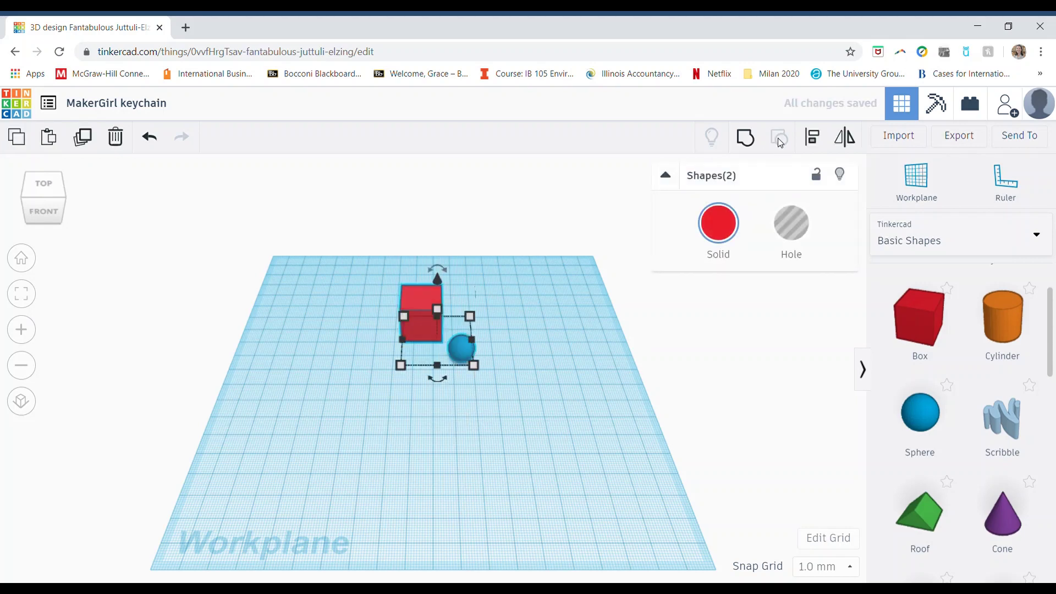
pyautogui.click(556, 300)
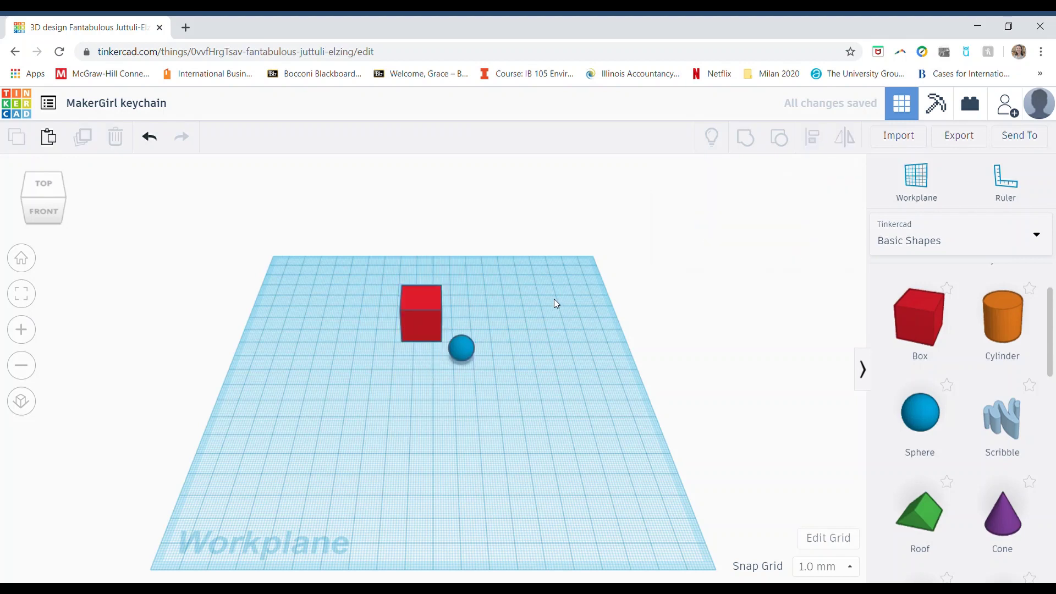
pyautogui.moveTo(466, 354); pyautogui.dragTo(497, 337)
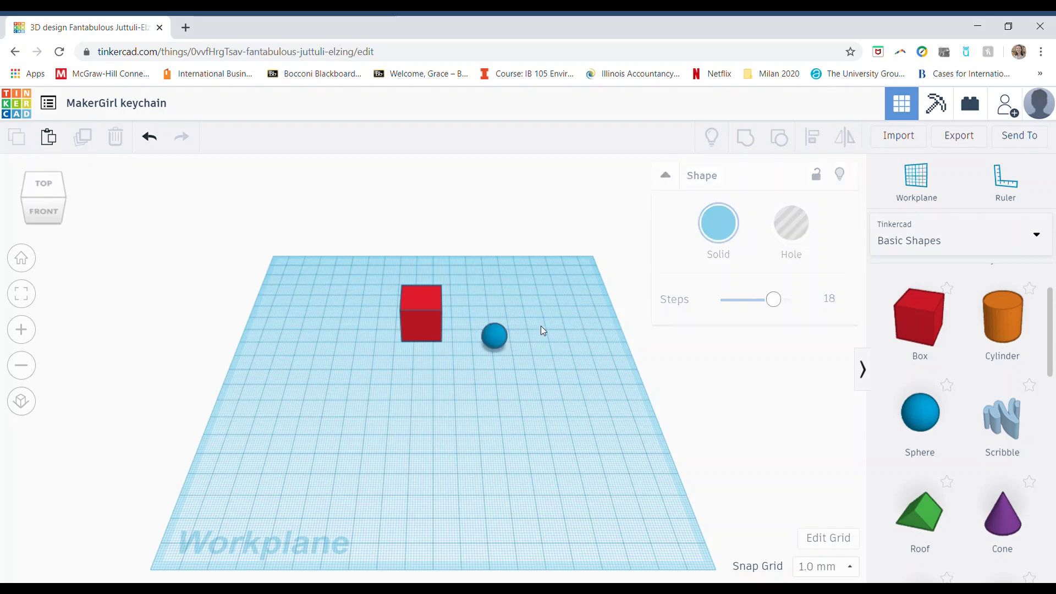
# Step: Move the sphere up-left closer to the red box and make it a hole
pyautogui.moveTo(496, 329); pyautogui.dragTo(482, 324)
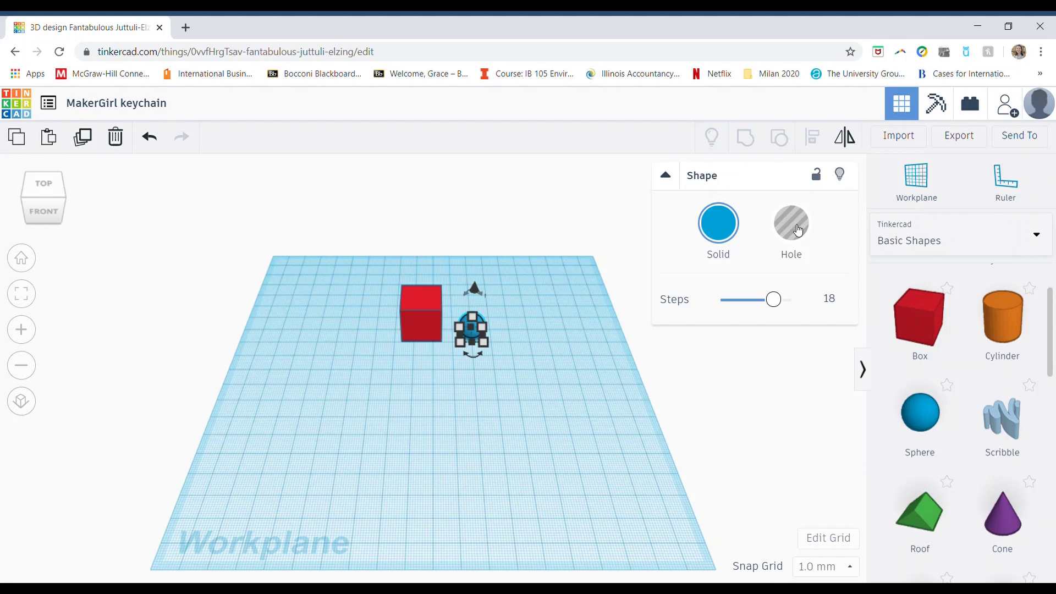
pyautogui.moveTo(501, 324)
# Step: Turn the sphere into a hole and slide it into the red box
pyautogui.press('h')
pyautogui.click(532, 302)
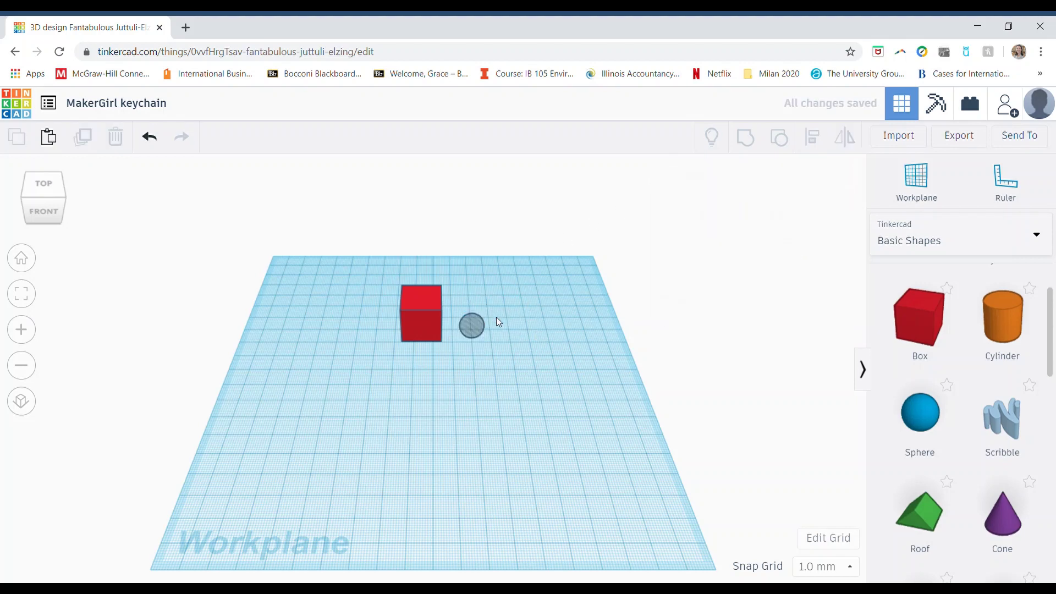
pyautogui.moveTo(476, 333); pyautogui.dragTo(503, 317)
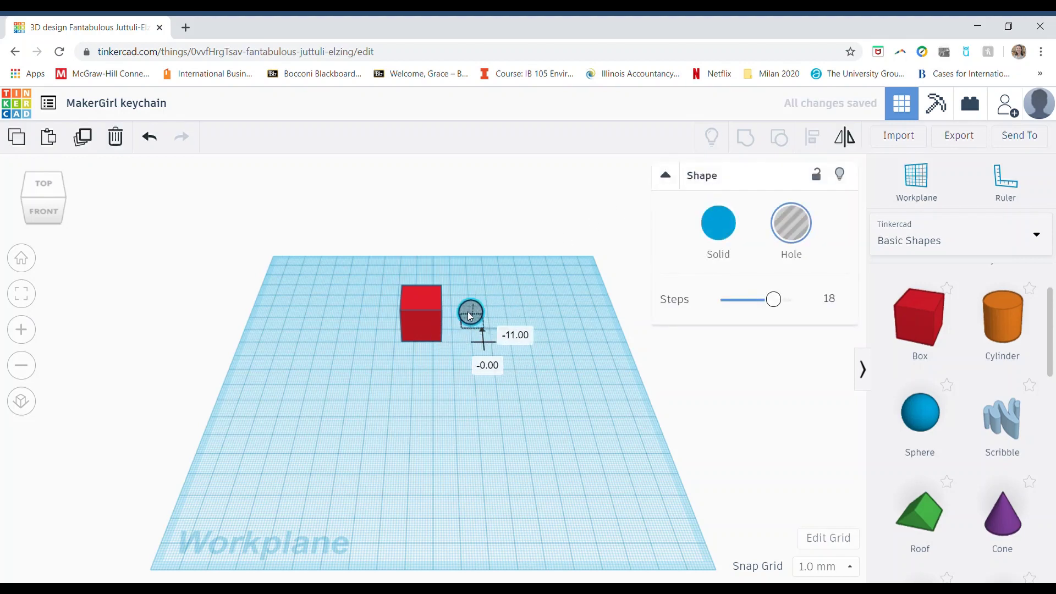
pyautogui.moveTo(467, 316); pyautogui.dragTo(438, 318)
pyautogui.moveTo(517, 312); pyautogui.dragTo(593, 336, button='right')
pyautogui.click(543, 335)
# Step: Make the sphere solid again, resize it and set it just right of the box
pyautogui.click(454, 326)
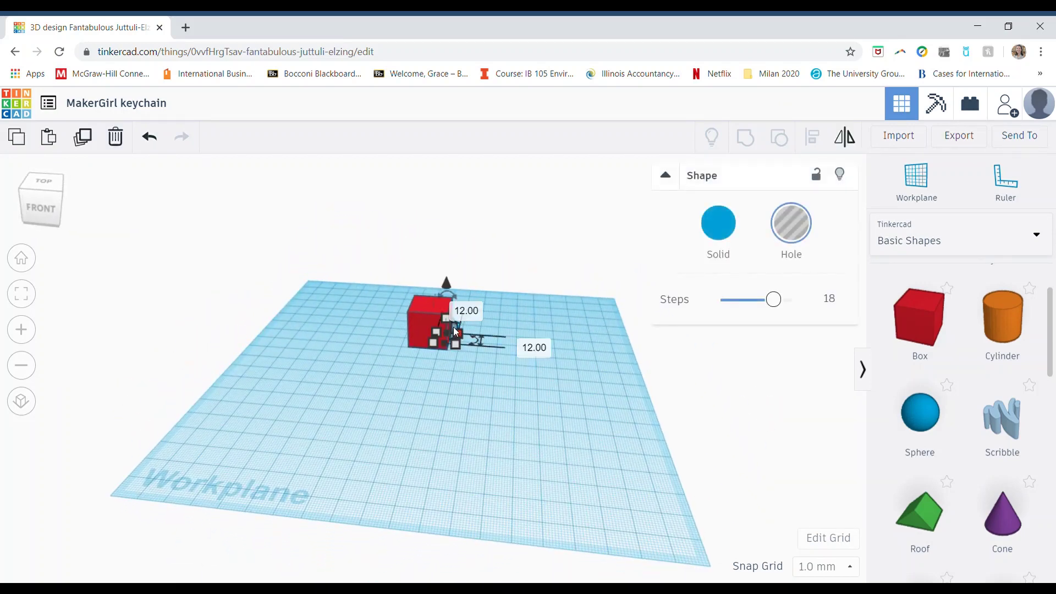
pyautogui.click(721, 226)
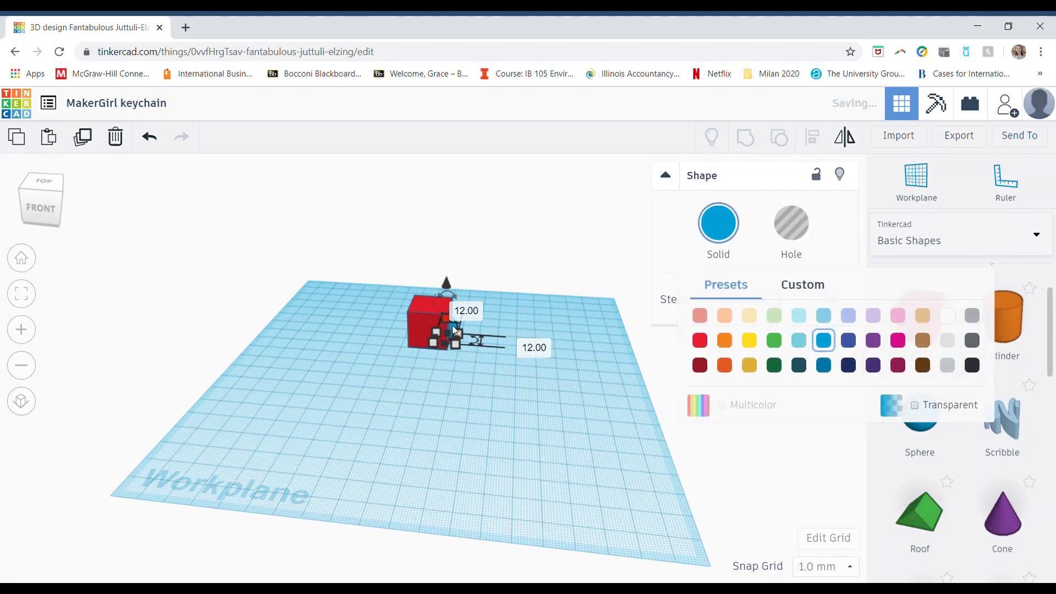
pyautogui.moveTo(456, 330)
pyautogui.mouseDown()
pyautogui.moveTo(512, 343)
pyautogui.moveTo(456, 331)
pyautogui.mouseUp()
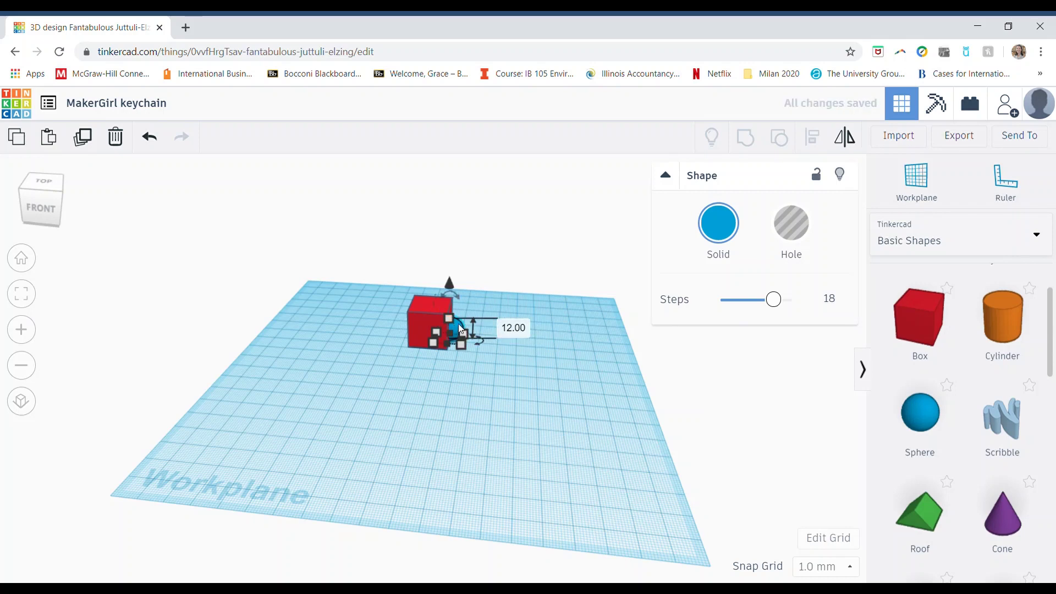
pyautogui.moveTo(458, 324); pyautogui.dragTo(515, 335)
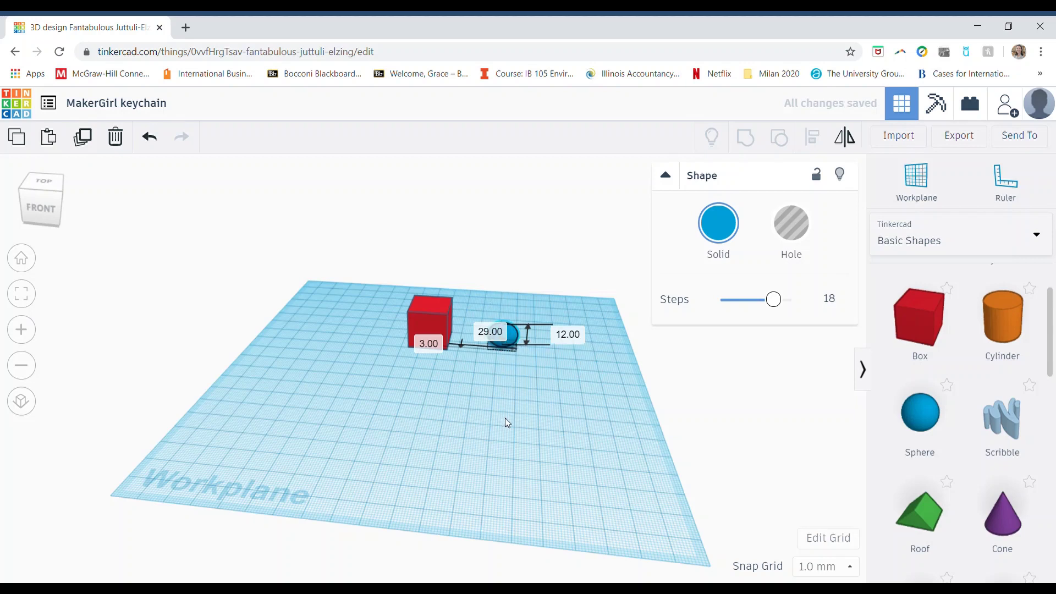
pyautogui.moveTo(507, 424); pyautogui.dragTo(528, 415, button='right')
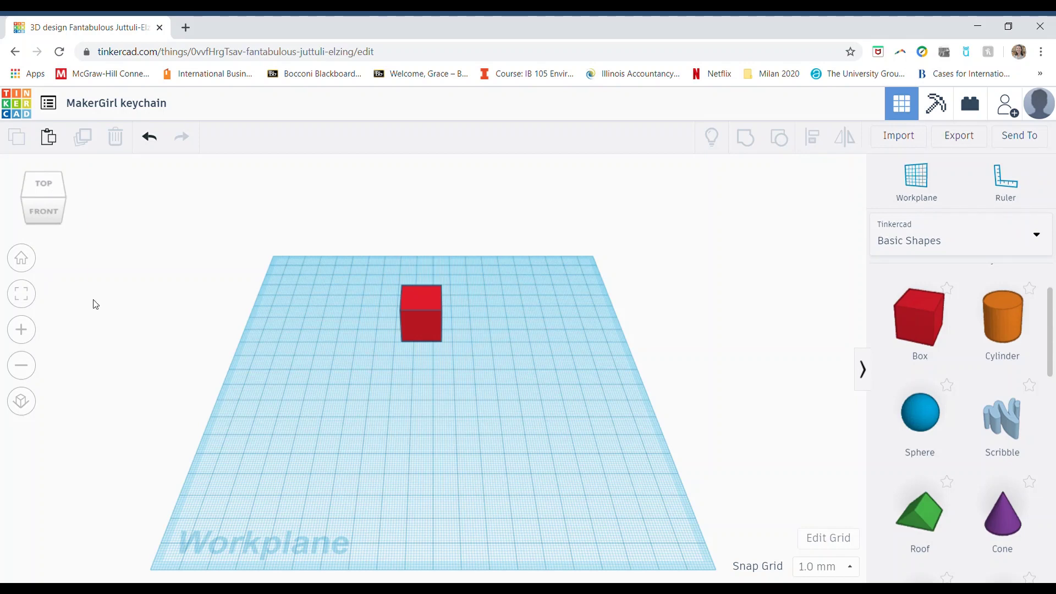
pyautogui.click(41, 187)
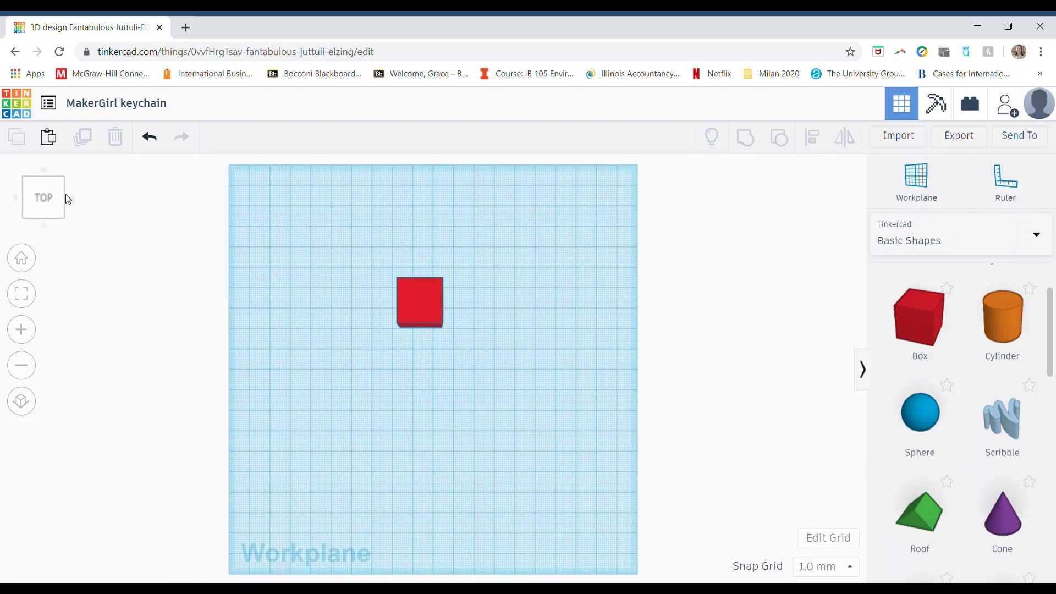
pyautogui.click(67, 199)
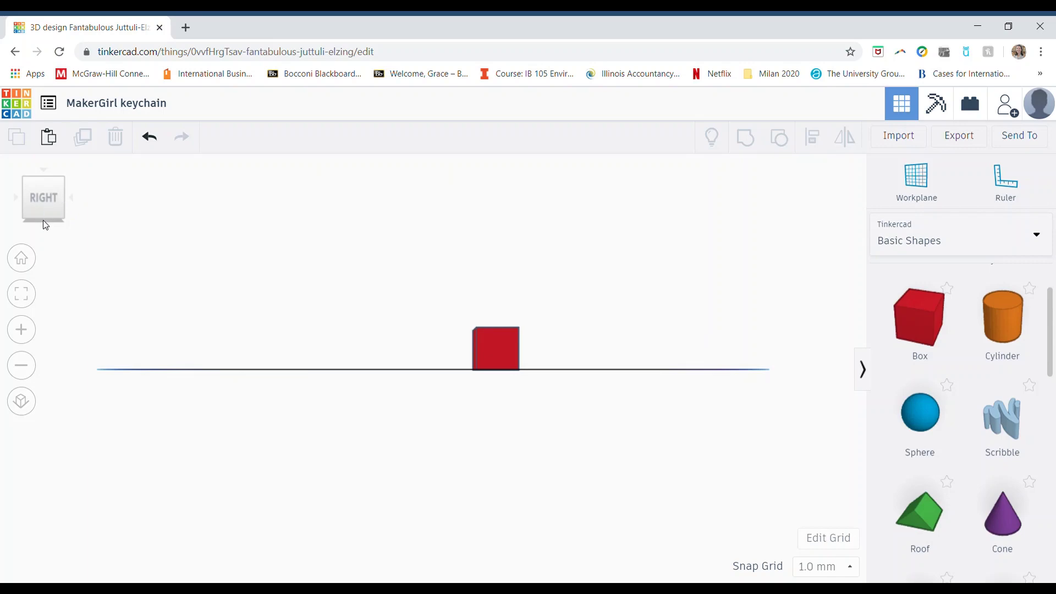
pyautogui.click(45, 224)
pyautogui.click(22, 200)
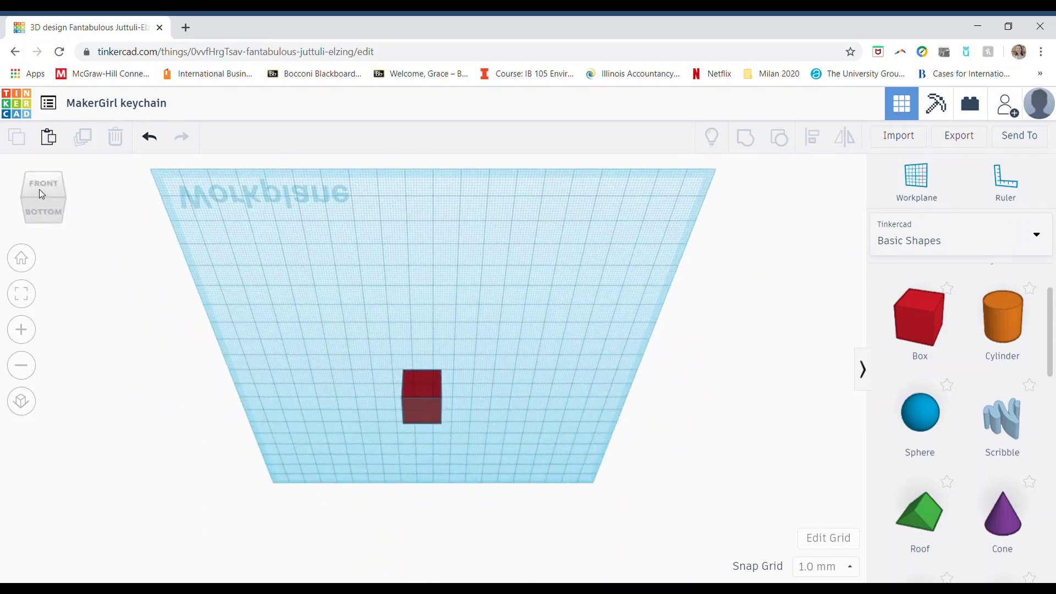
pyautogui.click(41, 189)
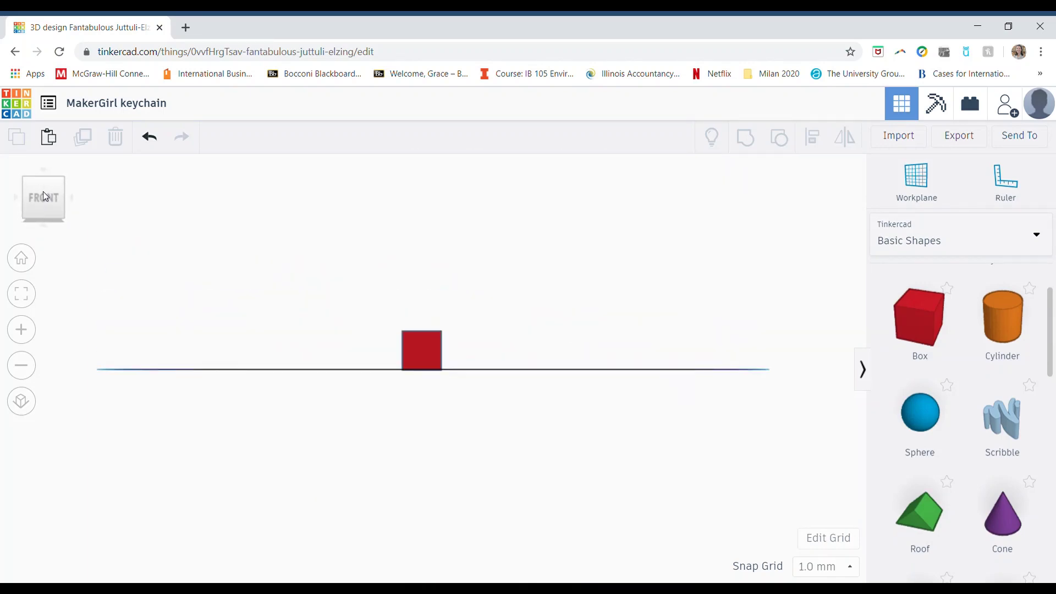
pyautogui.moveTo(45, 196)
pyautogui.mouseDown()
pyautogui.moveTo(39, 184)
pyautogui.moveTo(21, 196)
pyautogui.moveTo(66, 201)
pyautogui.moveTo(29, 196)
pyautogui.moveTo(38, 196)
pyautogui.mouseUp()
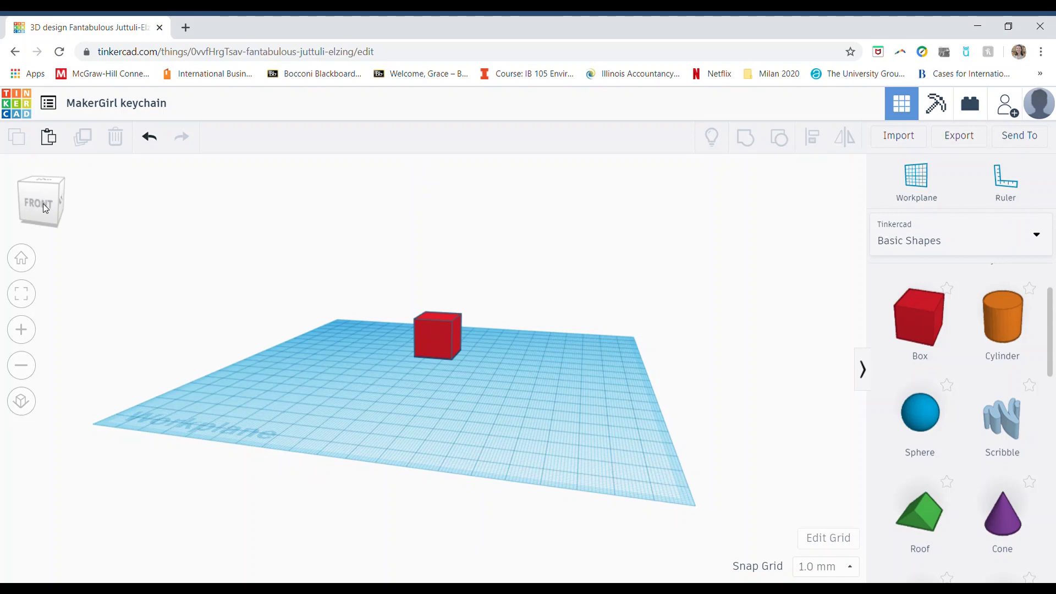
pyautogui.moveTo(47, 206)
pyautogui.mouseDown()
pyautogui.moveTo(97, 196)
pyautogui.moveTo(61, 197)
pyautogui.mouseUp()
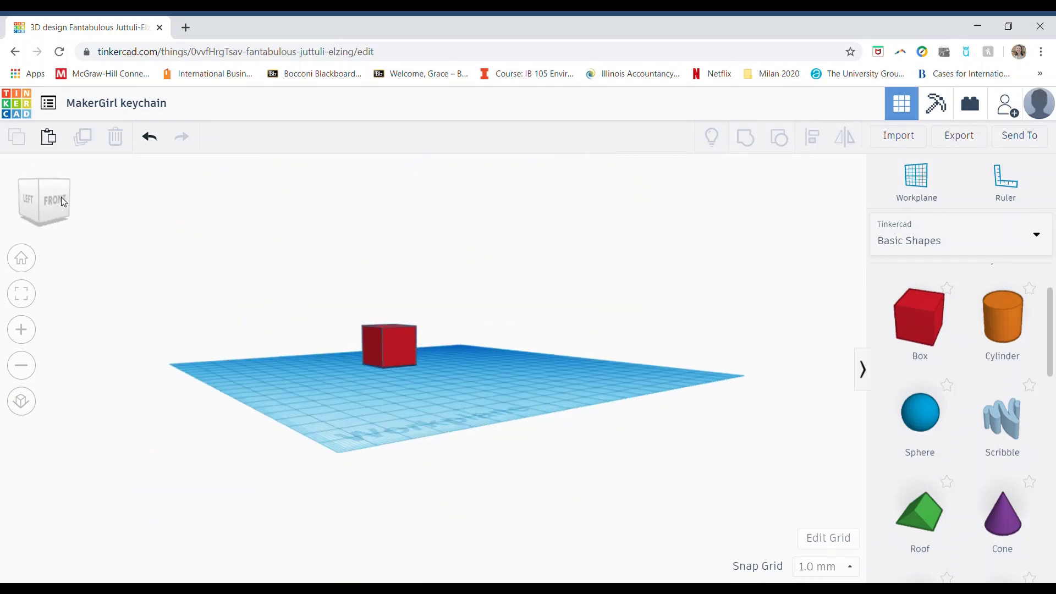
pyautogui.click(22, 258)
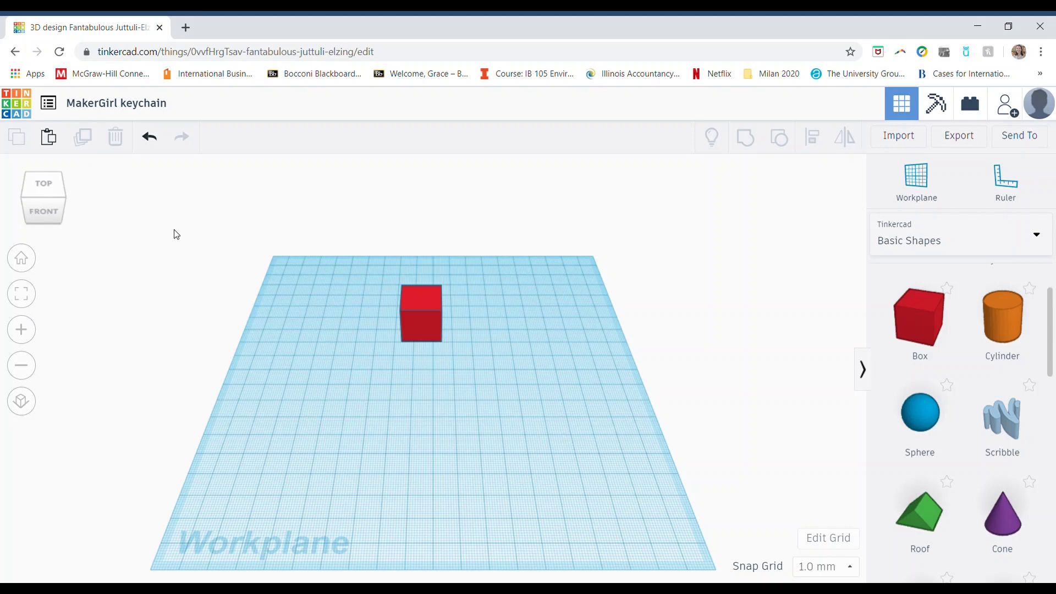
pyautogui.moveTo(176, 235)
pyautogui.mouseDown(button='right')
pyautogui.moveTo(167, 259)
pyautogui.moveTo(101, 274)
pyautogui.moveTo(143, 200)
pyautogui.moveTo(484, 216)
pyautogui.moveTo(427, 186)
pyautogui.moveTo(330, 231)
pyautogui.moveTo(177, 222)
pyautogui.moveTo(156, 302)
pyautogui.moveTo(453, 262)
pyautogui.moveTo(430, 229)
pyautogui.moveTo(485, 226)
pyautogui.moveTo(231, 203)
pyautogui.moveTo(172, 226)
pyautogui.moveTo(137, 214)
pyautogui.moveTo(172, 233)
pyautogui.moveTo(176, 253)
pyautogui.mouseUp(button='right')
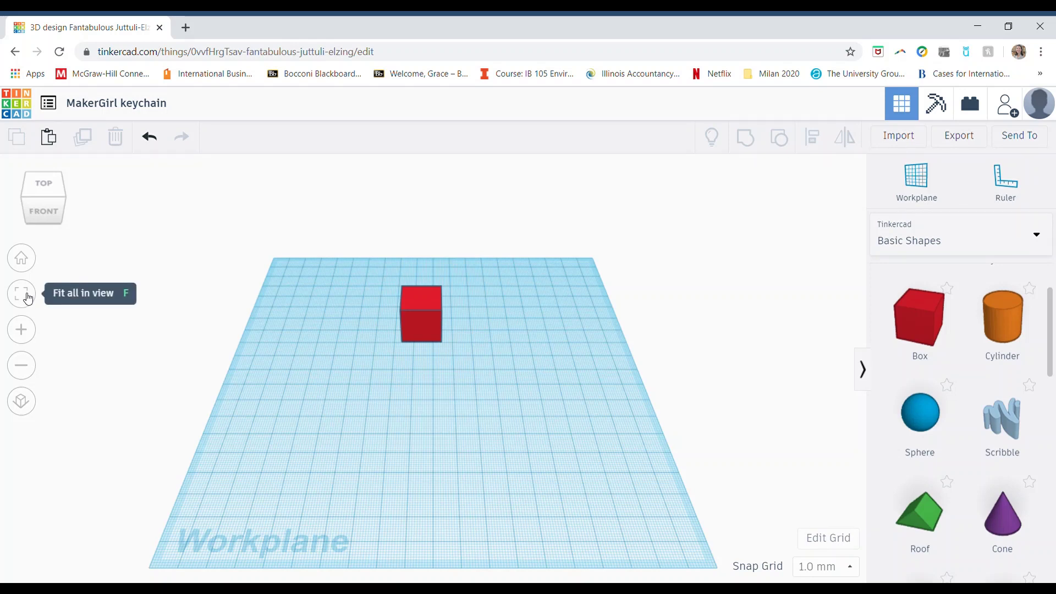
pyautogui.click(28, 297)
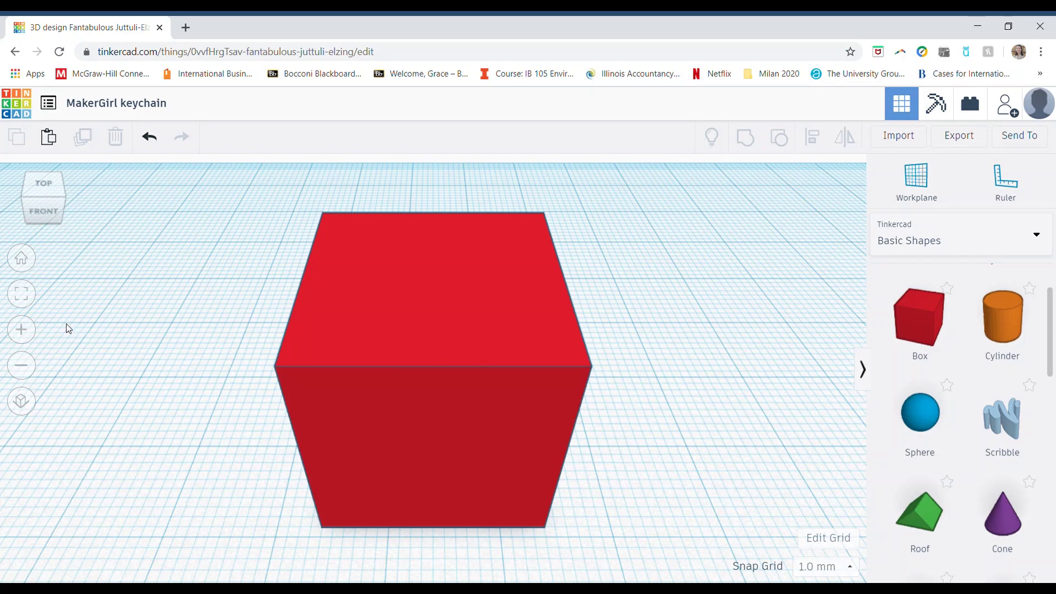
pyautogui.click(27, 337)
pyautogui.click(22, 367)
pyautogui.click(22, 371)
pyautogui.click(23, 373)
pyautogui.click(23, 373)
pyautogui.click(23, 373)
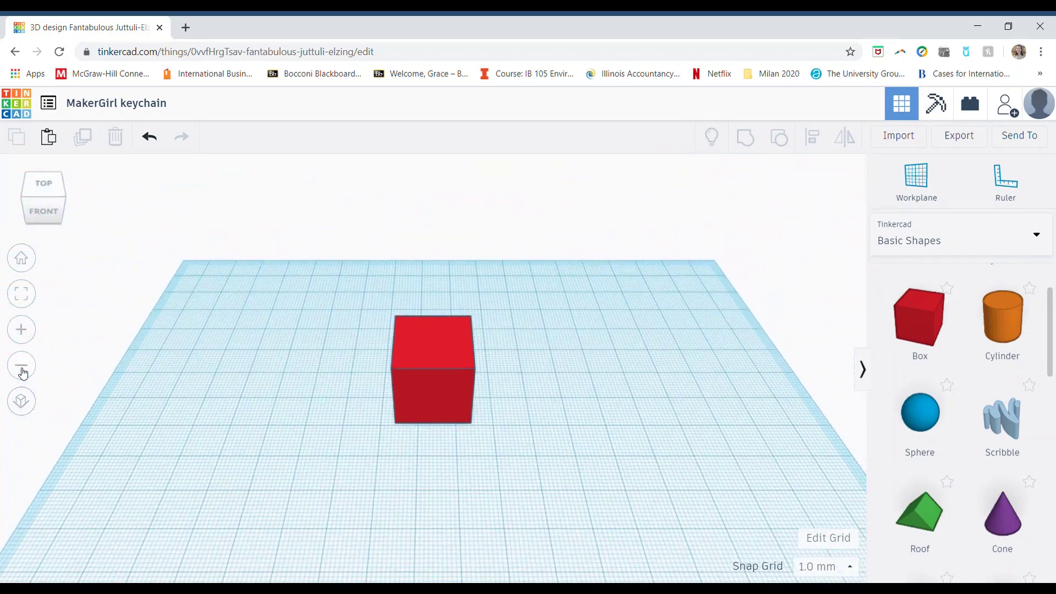
pyautogui.click(23, 373)
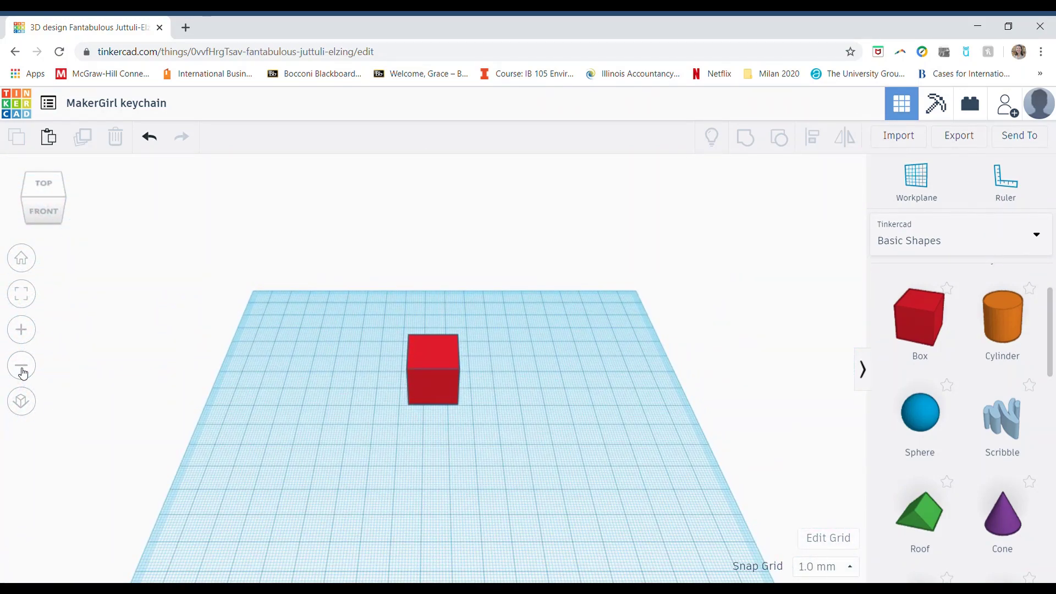
pyautogui.moveTo(252, 444); pyautogui.dragTo(259, 413, button='right')
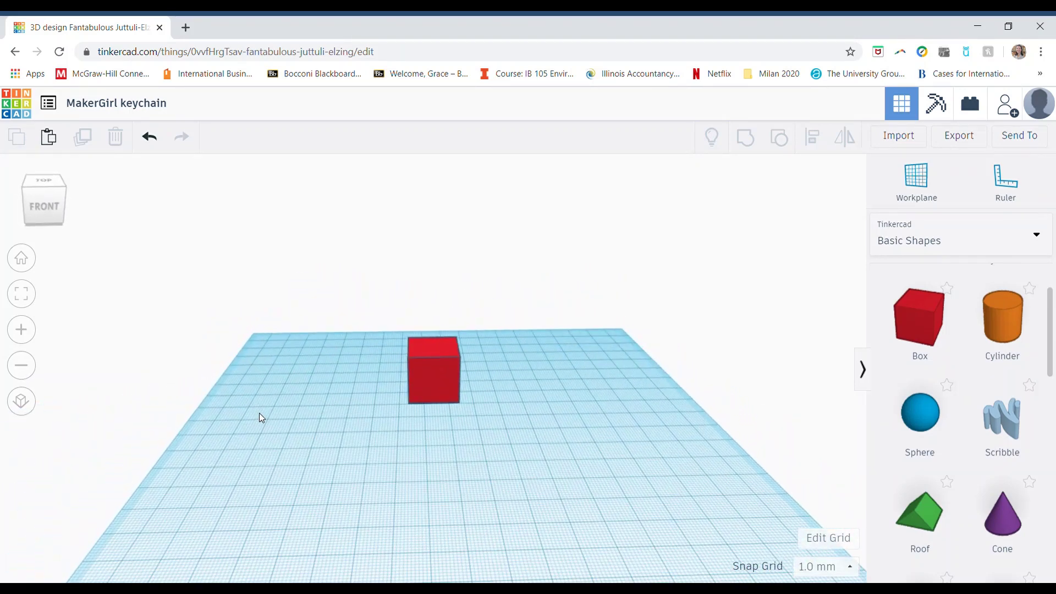
pyautogui.scroll(-2, 224, 380)
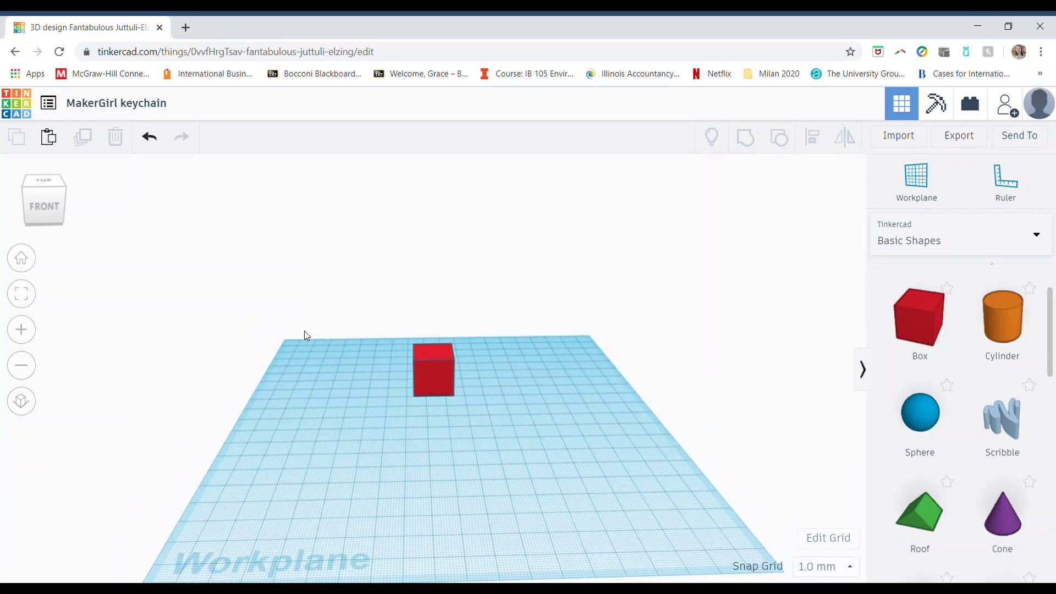
pyautogui.scroll(-2, 398, 427)
pyautogui.scroll(4, 398, 427)
pyautogui.scroll(-2, 399, 427)
pyautogui.moveTo(403, 448); pyautogui.dragTo(395, 468, button='right')
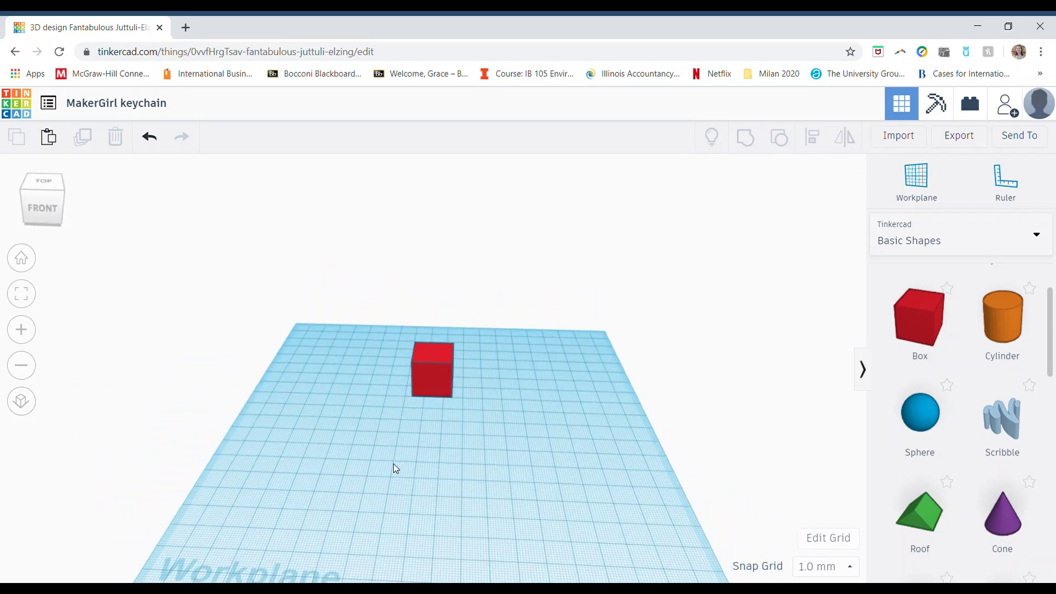
# Step: Stretch the red box's corner and front edge to enlarge it beyond 20 × 20
pyautogui.click(439, 382)
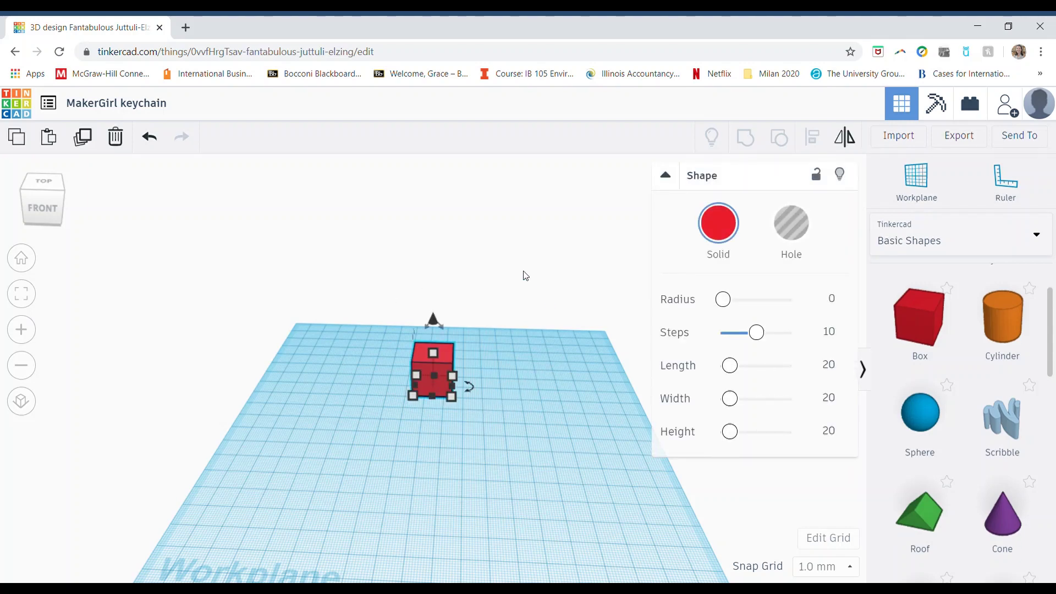
pyautogui.moveTo(452, 376)
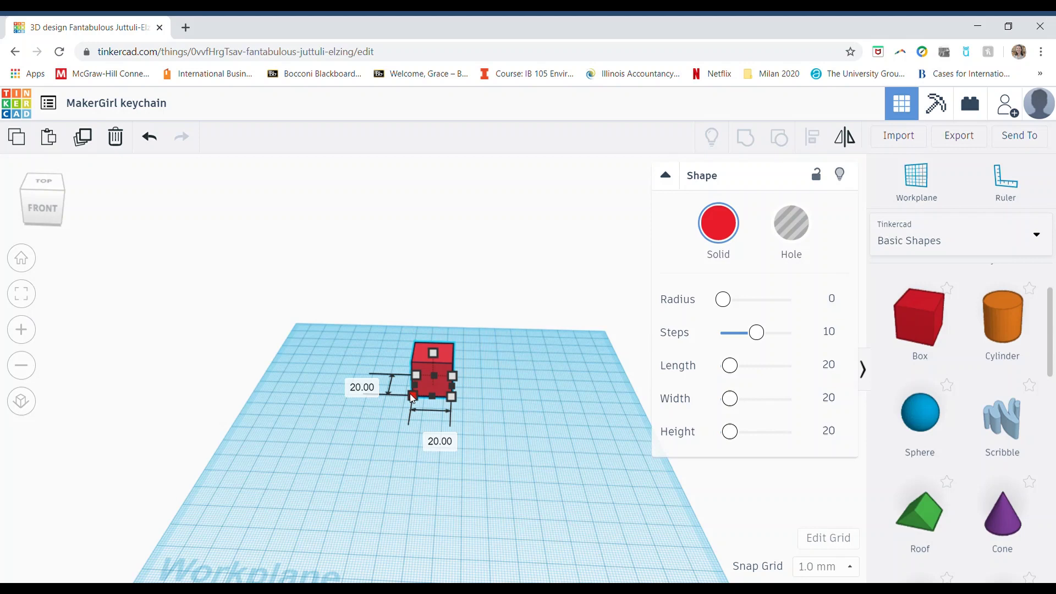
pyautogui.moveTo(411, 396)
pyautogui.mouseDown()
pyautogui.moveTo(387, 414)
pyautogui.moveTo(379, 390)
pyautogui.moveTo(379, 414)
pyautogui.moveTo(425, 385)
pyautogui.moveTo(377, 407)
pyautogui.moveTo(420, 397)
pyautogui.moveTo(397, 394)
pyautogui.moveTo(364, 414)
pyautogui.moveTo(392, 416)
pyautogui.moveTo(359, 417)
pyautogui.moveTo(379, 401)
pyautogui.moveTo(396, 407)
pyautogui.mouseUp()
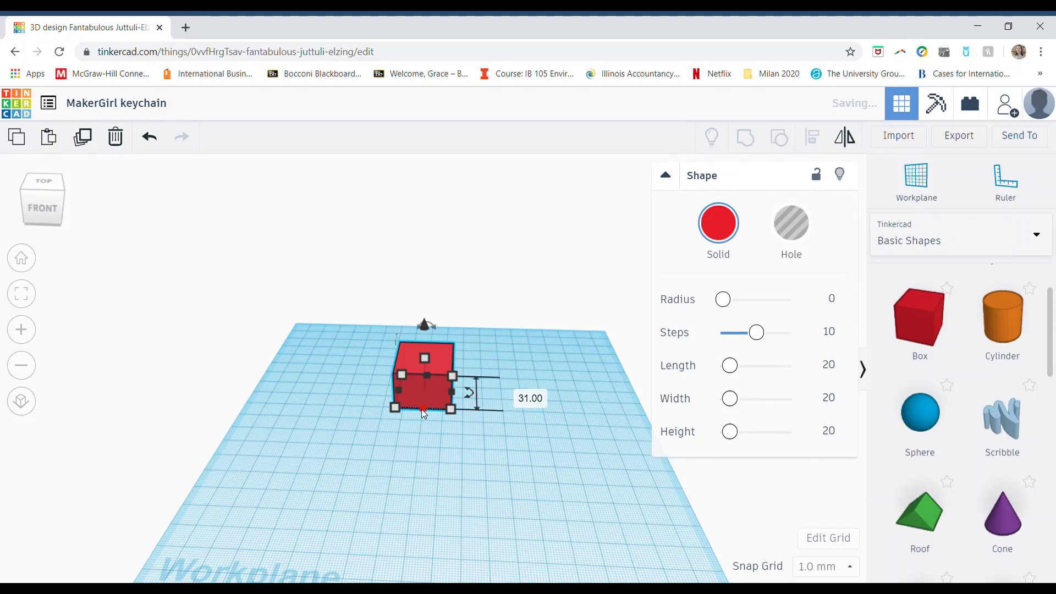
pyautogui.moveTo(424, 412)
pyautogui.mouseDown()
pyautogui.moveTo(417, 453)
pyautogui.moveTo(427, 422)
pyautogui.moveTo(457, 396)
pyautogui.moveTo(516, 402)
pyautogui.moveTo(461, 398)
pyautogui.moveTo(423, 448)
pyautogui.moveTo(428, 419)
pyautogui.mouseUp()
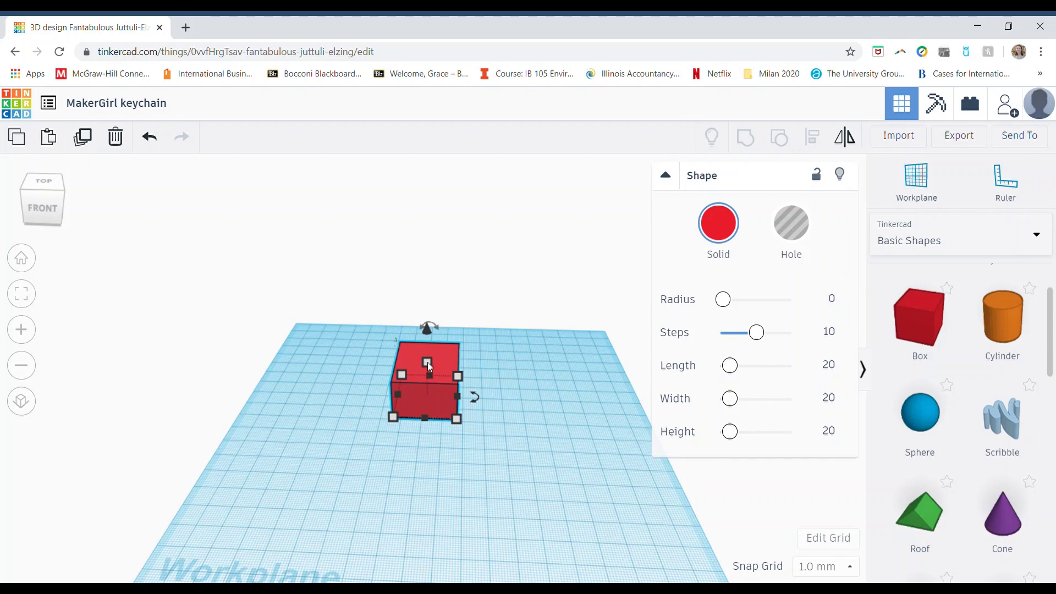
# Step: Raise the red box's height so it stands as a tall block
pyautogui.moveTo(427, 362); pyautogui.dragTo(430, 303)
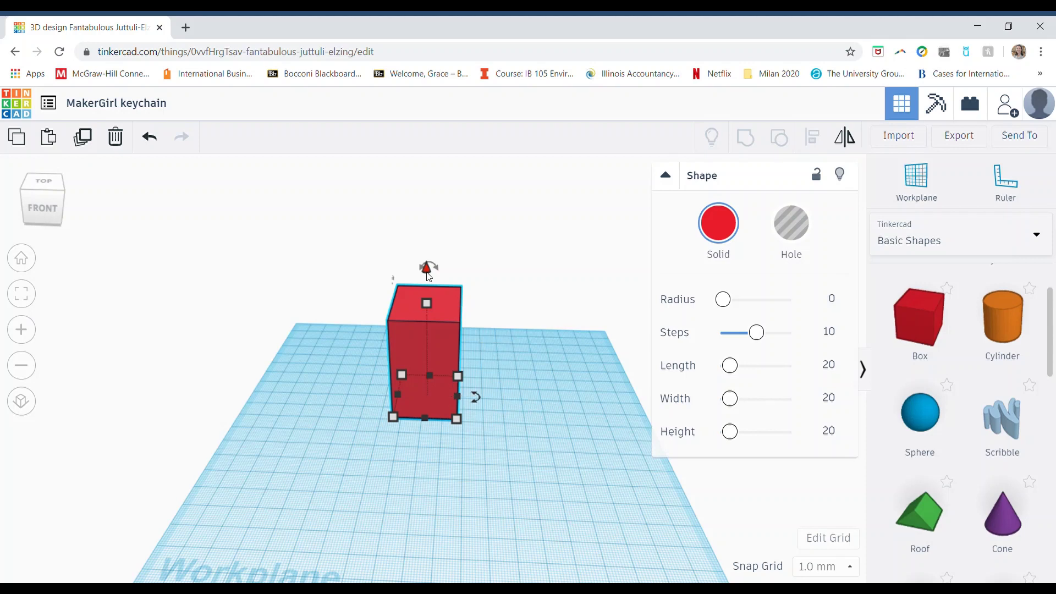
pyautogui.click(428, 272)
pyautogui.moveTo(428, 274)
pyautogui.mouseDown()
pyautogui.moveTo(428, 212)
pyautogui.moveTo(414, 345)
pyautogui.moveTo(422, 273)
pyautogui.mouseUp()
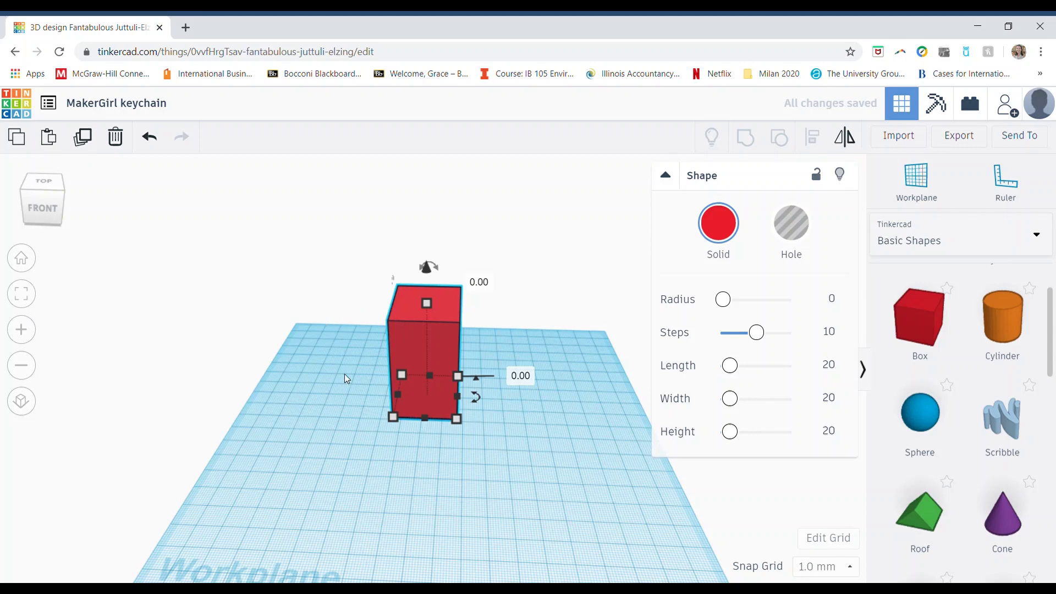
# Step: Orbit around the tall red box to inspect it from low and high angles
pyautogui.moveTo(440, 432)
pyautogui.moveTo(424, 440); pyautogui.dragTo(470, 441, button='right')
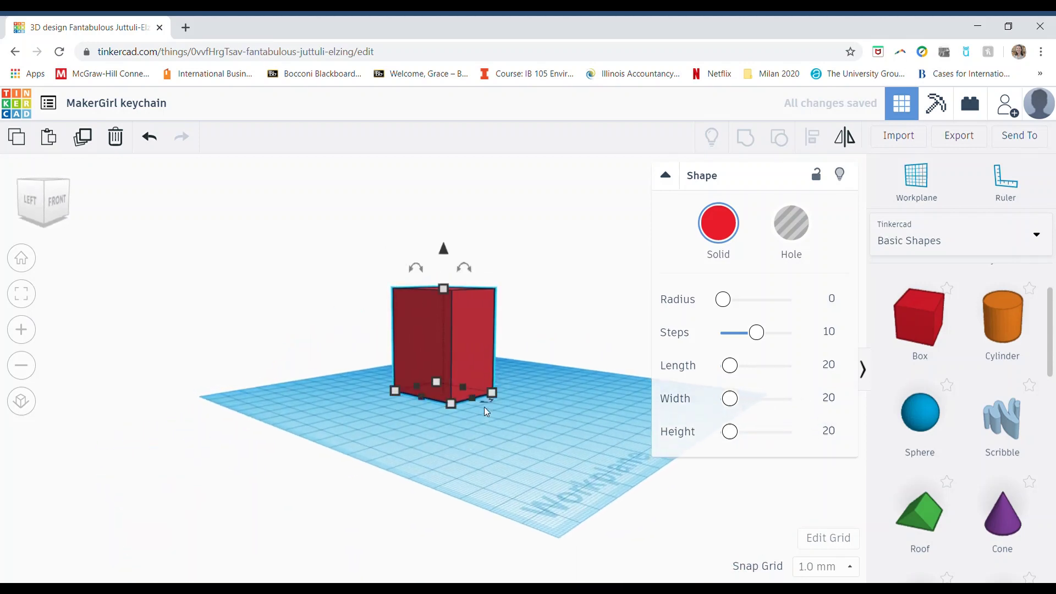
pyautogui.moveTo(375, 396)
pyautogui.moveTo(533, 407); pyautogui.dragTo(361, 467, button='right')
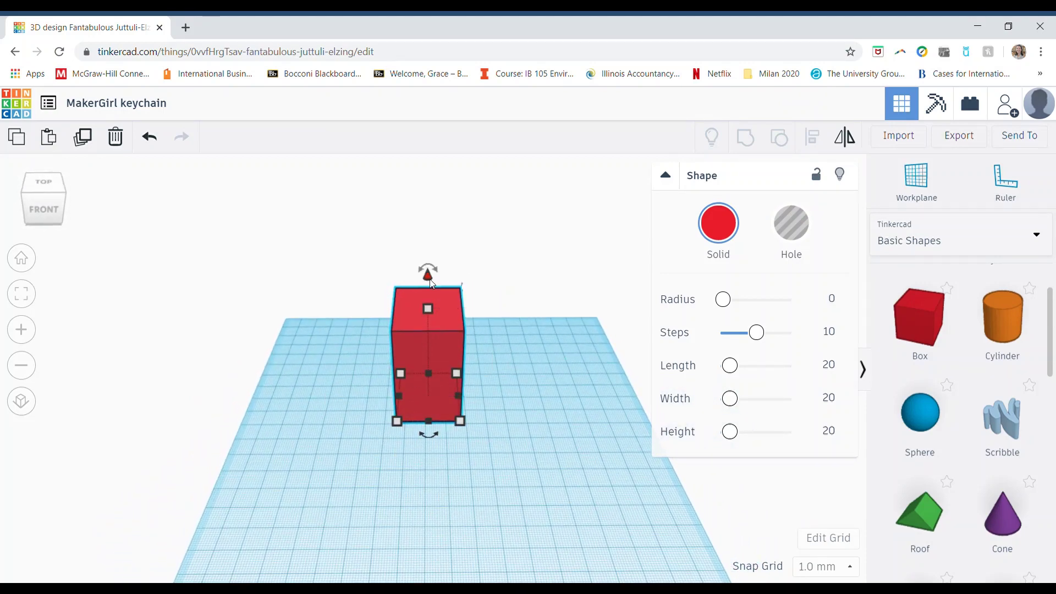
pyautogui.moveTo(359, 448)
pyautogui.mouseDown(button='right')
pyautogui.moveTo(221, 402)
pyautogui.moveTo(196, 373)
pyautogui.moveTo(214, 340)
pyautogui.moveTo(417, 371)
pyautogui.moveTo(405, 464)
pyautogui.moveTo(330, 471)
pyautogui.moveTo(346, 434)
pyautogui.mouseUp(button='right')
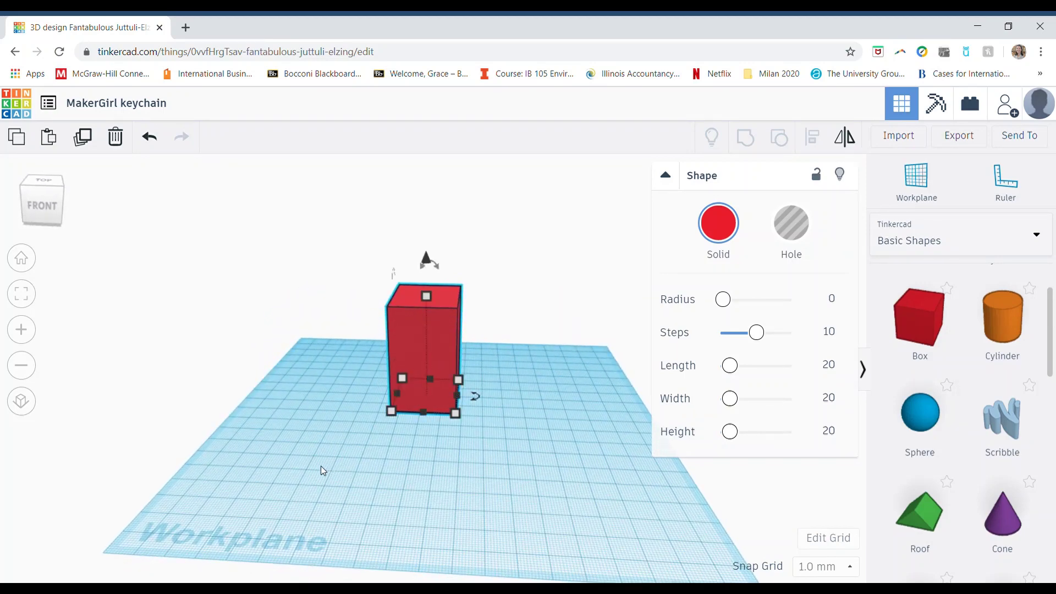
pyautogui.moveTo(321, 442)
pyautogui.mouseDown(button='right')
pyautogui.moveTo(398, 464)
pyautogui.moveTo(415, 446)
pyautogui.moveTo(334, 444)
pyautogui.mouseUp(button='right')
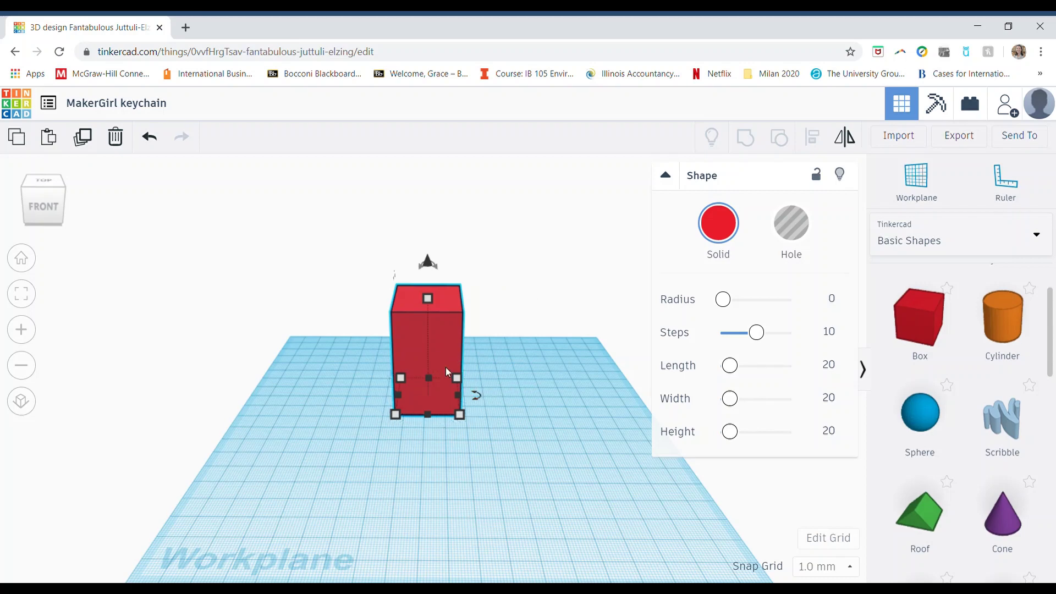
# Step: Rotate the box slightly, then return it square to 0°
pyautogui.moveTo(479, 395)
pyautogui.moveTo(440, 271)
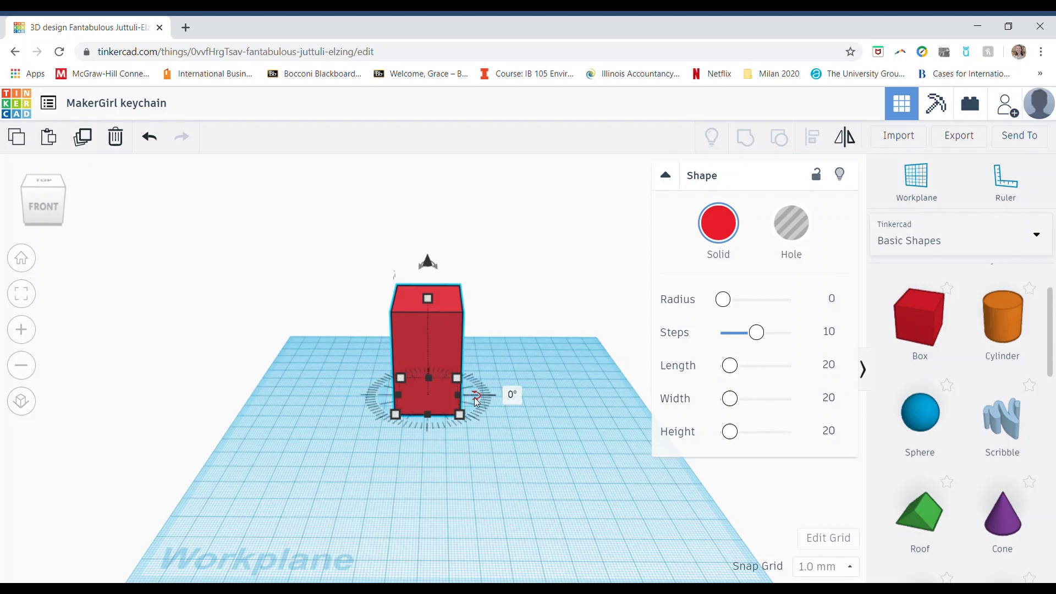
pyautogui.moveTo(475, 402); pyautogui.dragTo(480, 400)
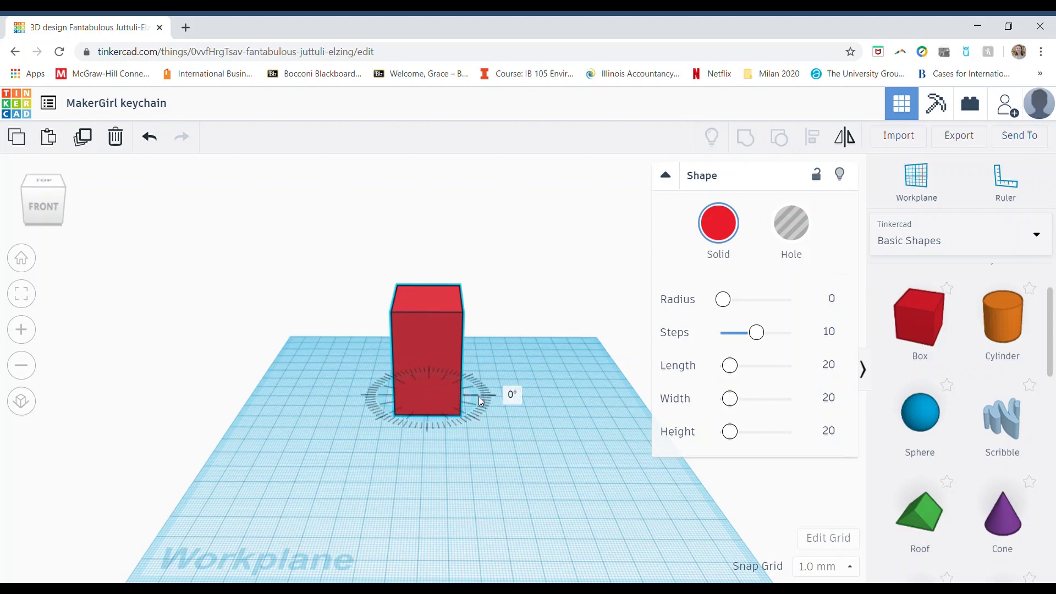
pyautogui.moveTo(478, 394)
pyautogui.mouseDown()
pyautogui.moveTo(526, 403)
pyautogui.moveTo(523, 371)
pyautogui.moveTo(528, 395)
pyautogui.moveTo(479, 394)
pyautogui.mouseUp()
pyautogui.moveTo(472, 395)
pyautogui.mouseDown()
pyautogui.moveTo(470, 376)
pyautogui.moveTo(470, 394)
pyautogui.mouseUp()
# Step: Lift the box about 21 mm off the workplane and view it from the right
pyautogui.moveTo(431, 272)
pyautogui.mouseDown()
pyautogui.moveTo(417, 276)
pyautogui.moveTo(448, 269)
pyautogui.moveTo(431, 273)
pyautogui.moveTo(439, 270)
pyautogui.mouseUp()
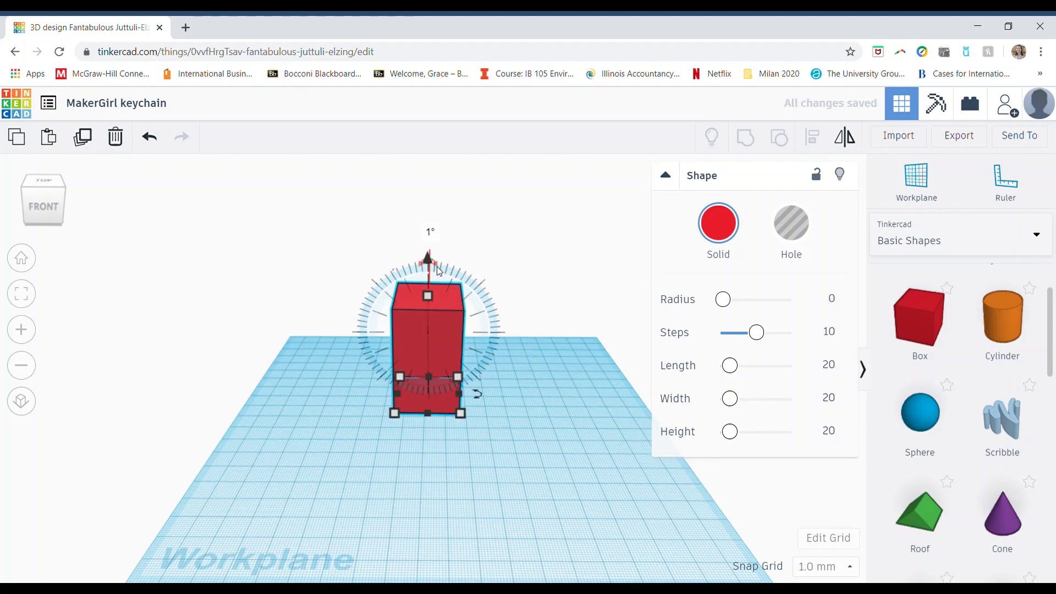
pyautogui.click(442, 347)
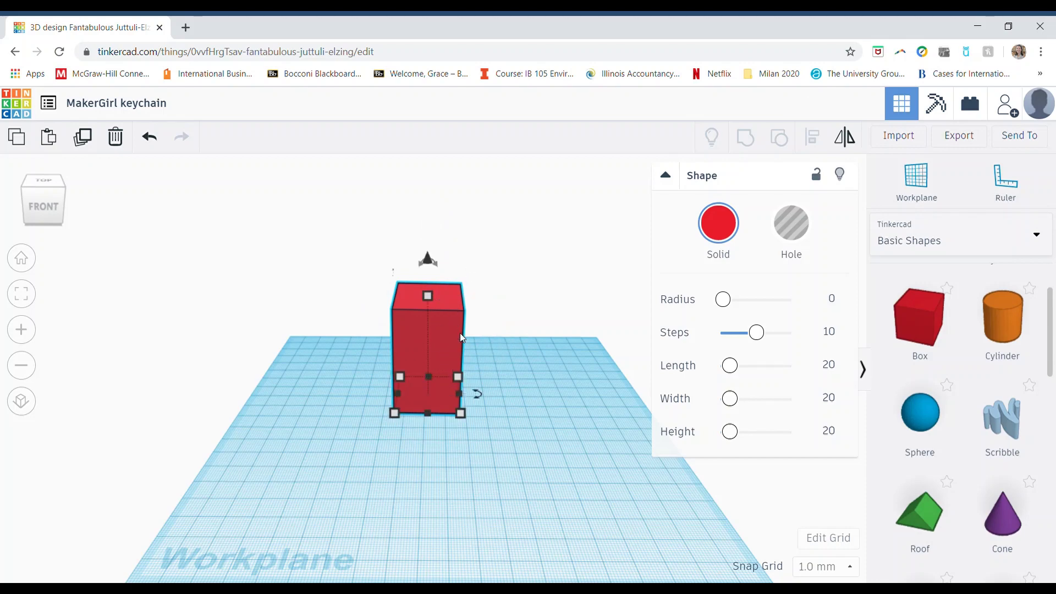
pyautogui.moveTo(478, 347); pyautogui.dragTo(575, 405, button='right')
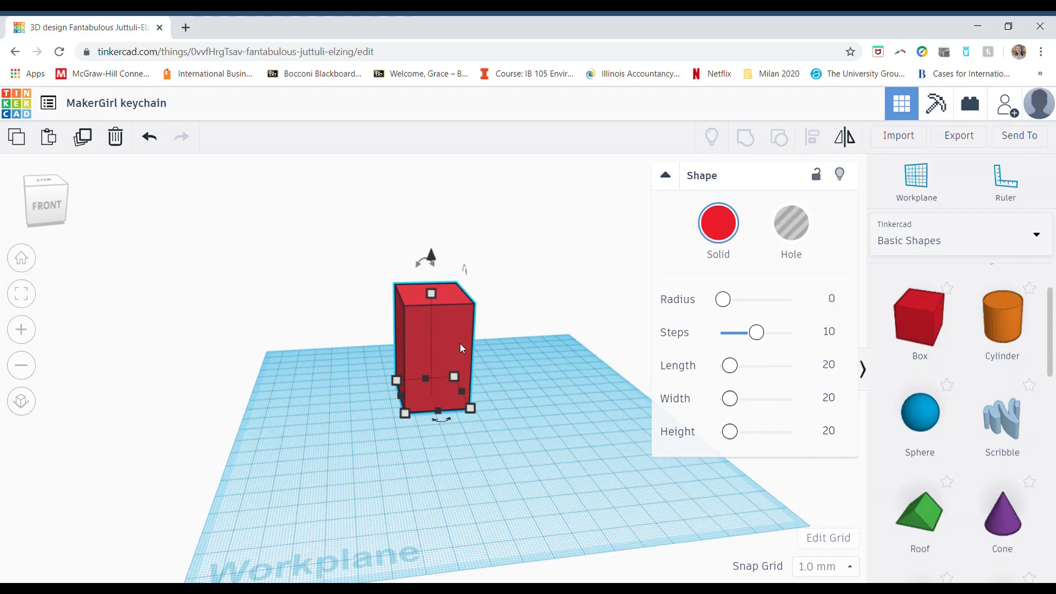
pyautogui.moveTo(405, 413)
# Step: Enter an elevation of 0 so the tall red box sits back on the workplane
pyautogui.moveTo(432, 258); pyautogui.dragTo(419, 213)
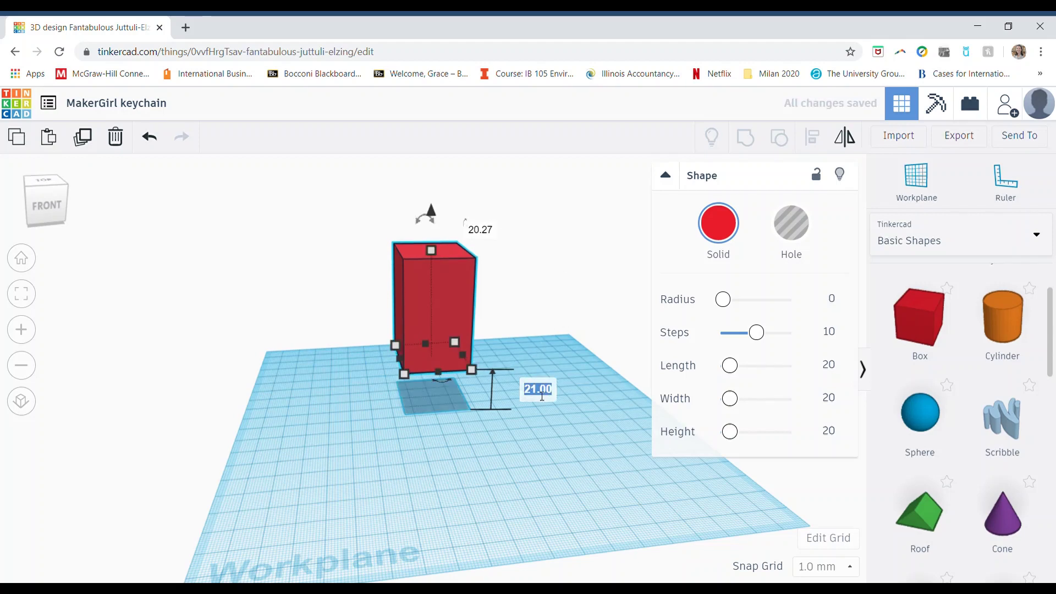
pyautogui.write('0')
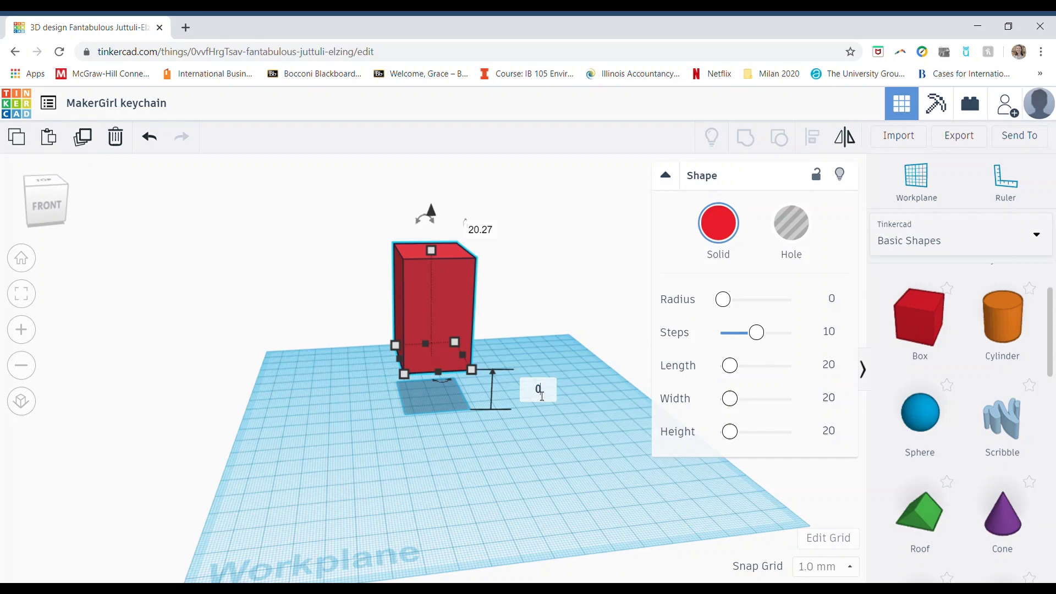
pyautogui.press('Return')
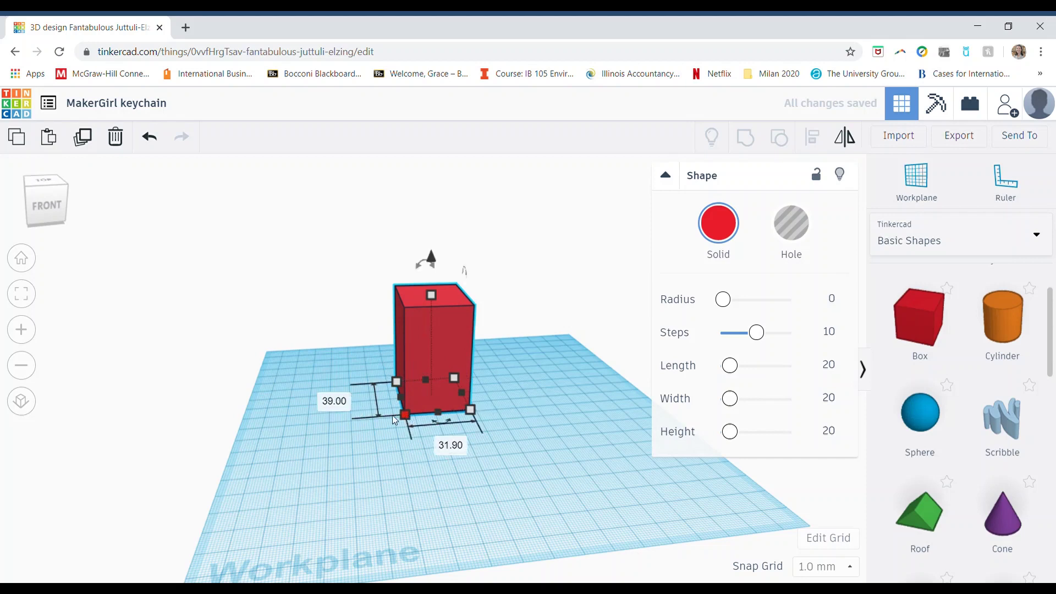
# Step: Change the box's 39.00 position distance to 35
pyautogui.click(334, 401)
pyautogui.write('35')
pyautogui.press('Return')
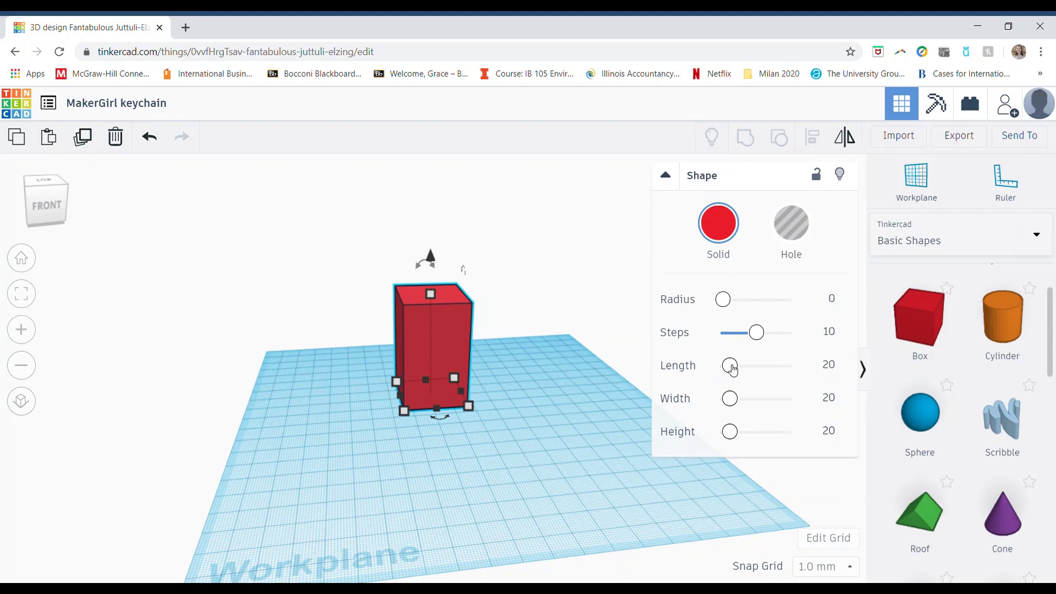
# Step: Reshape the box to Length 4.95 and Width 12.72 and check it from the front
pyautogui.moveTo(731, 367); pyautogui.dragTo(729, 400)
pyautogui.moveTo(495, 458); pyautogui.dragTo(589, 421, button='right')
pyautogui.moveTo(439, 399); pyautogui.dragTo(472, 418)
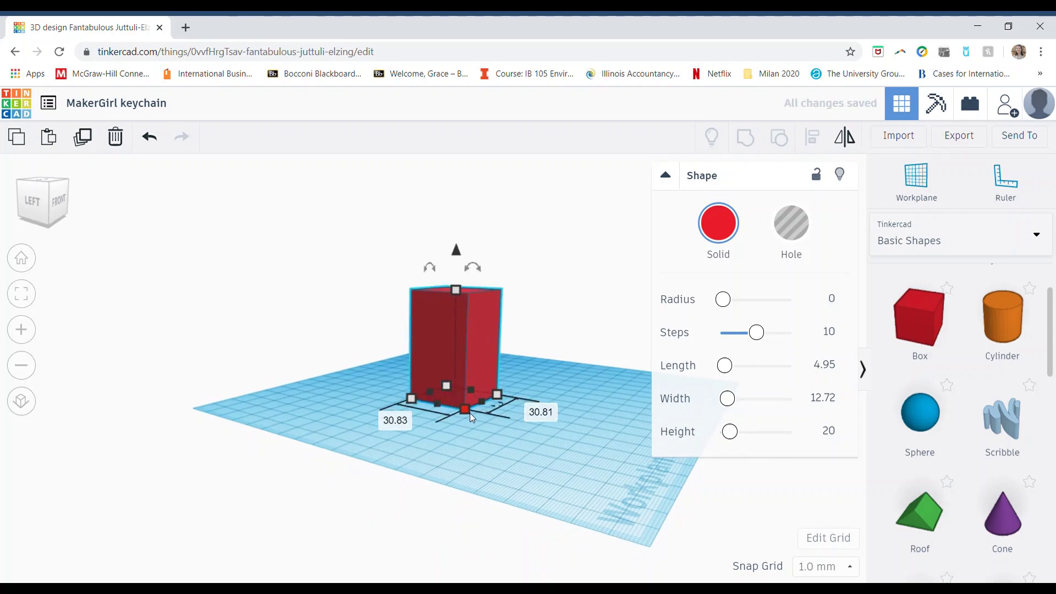
pyautogui.click(576, 291)
pyautogui.moveTo(597, 290); pyautogui.dragTo(442, 292, button='right')
pyautogui.click(444, 321)
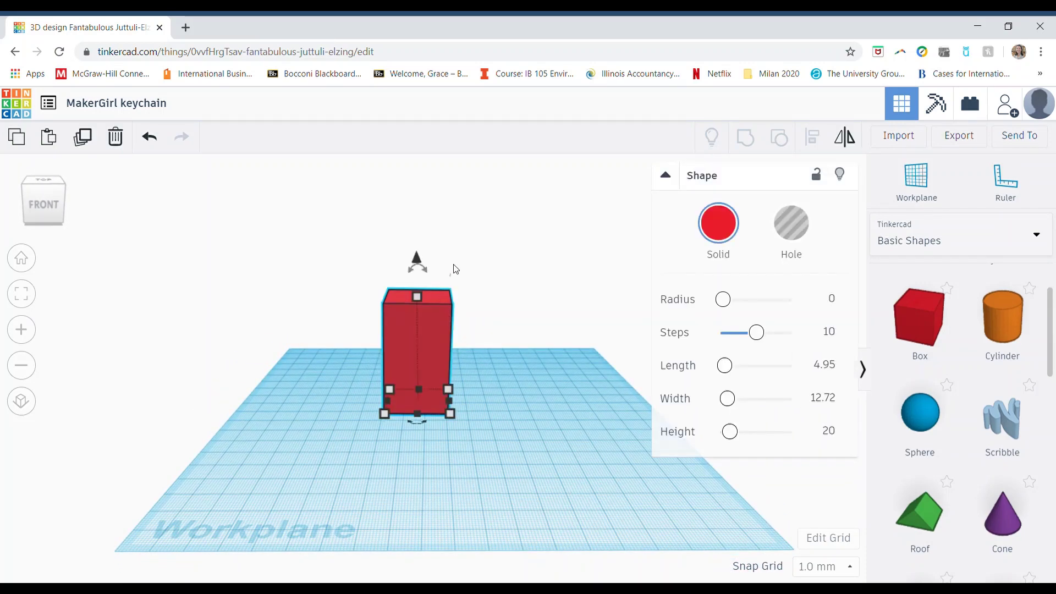
pyautogui.click(498, 260)
# Step: Add a Scribble shape beside the red box and draw a heart in two strokes
pyautogui.scroll(-4, 1028, 424)
pyautogui.scroll(4, 1018, 425)
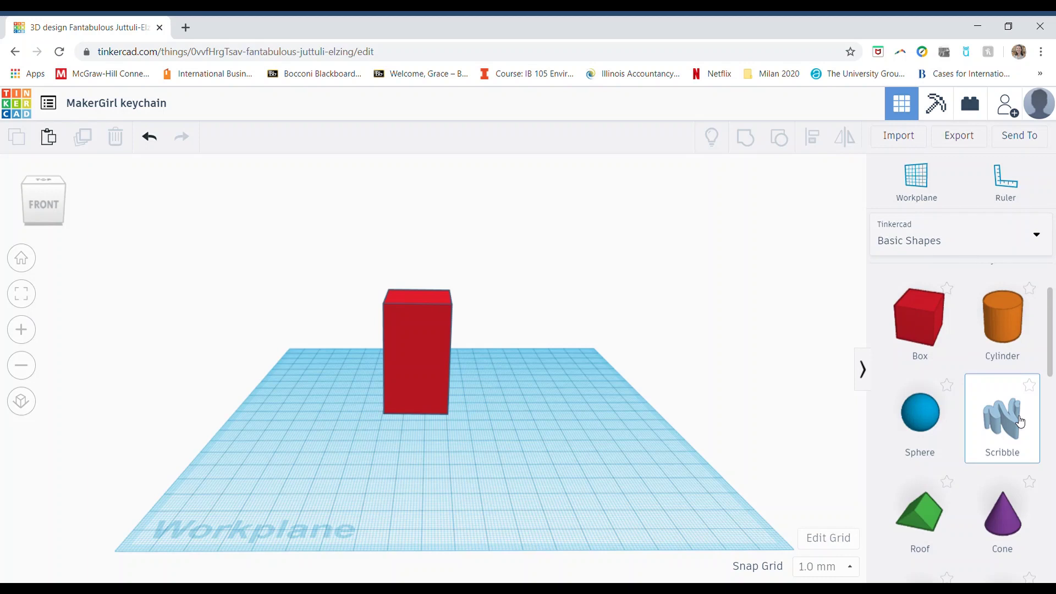
pyautogui.moveTo(1014, 422)
pyautogui.mouseDown()
pyautogui.moveTo(732, 421)
pyautogui.moveTo(447, 464)
pyautogui.moveTo(448, 480)
pyautogui.mouseUp()
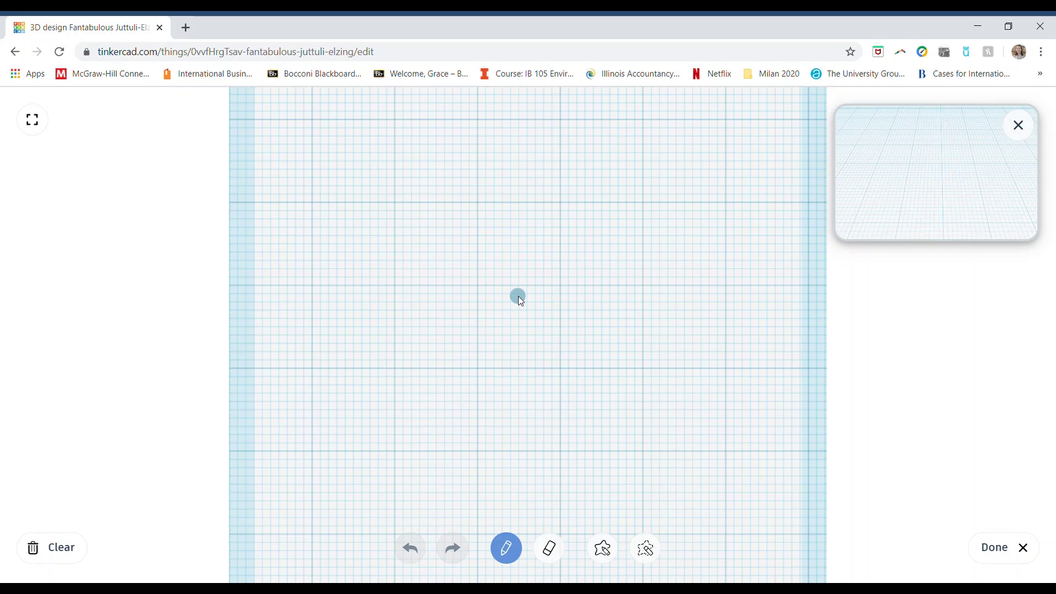
pyautogui.moveTo(517, 295)
pyautogui.mouseDown()
pyautogui.moveTo(489, 233)
pyautogui.moveTo(455, 231)
pyautogui.moveTo(436, 293)
pyautogui.moveTo(463, 355)
pyautogui.moveTo(513, 421)
pyautogui.mouseUp()
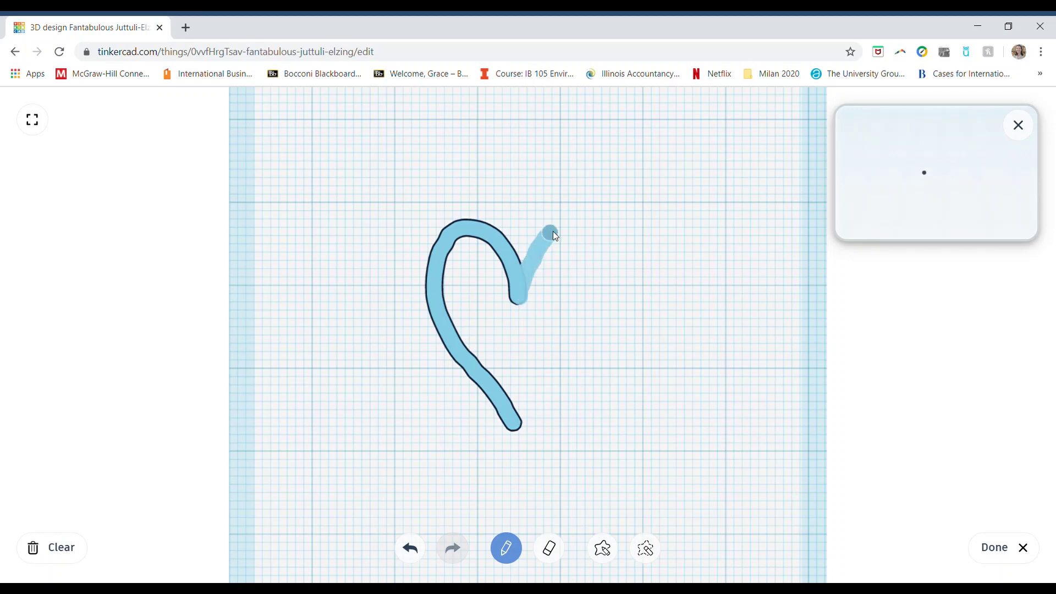
pyautogui.moveTo(557, 232)
pyautogui.mouseDown()
pyautogui.moveTo(586, 241)
pyautogui.moveTo(599, 287)
pyautogui.moveTo(581, 350)
pyautogui.moveTo(519, 425)
pyautogui.mouseUp()
# Step: Finish the heart scribble, inspect it up close, and delete it
pyautogui.click(994, 548)
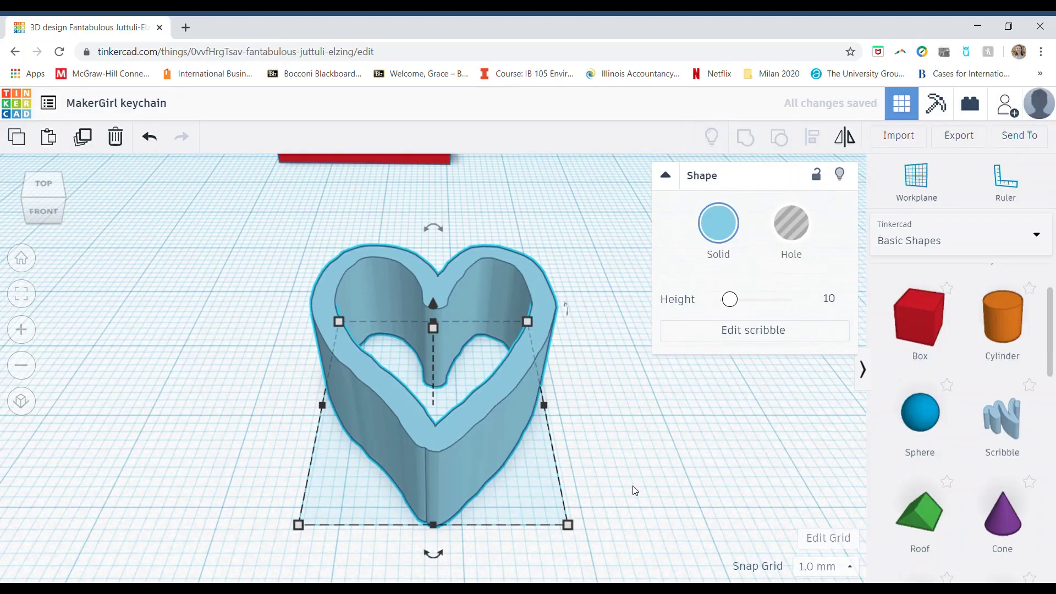
pyautogui.moveTo(635, 485); pyautogui.dragTo(616, 464, button='right')
pyautogui.scroll(-3, 618, 415)
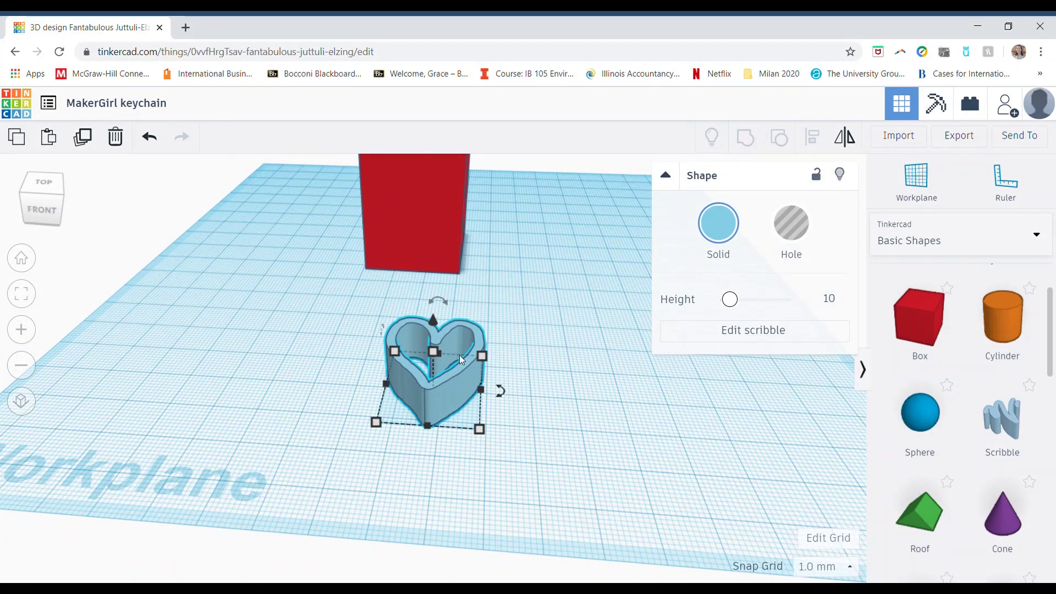
pyautogui.click(123, 146)
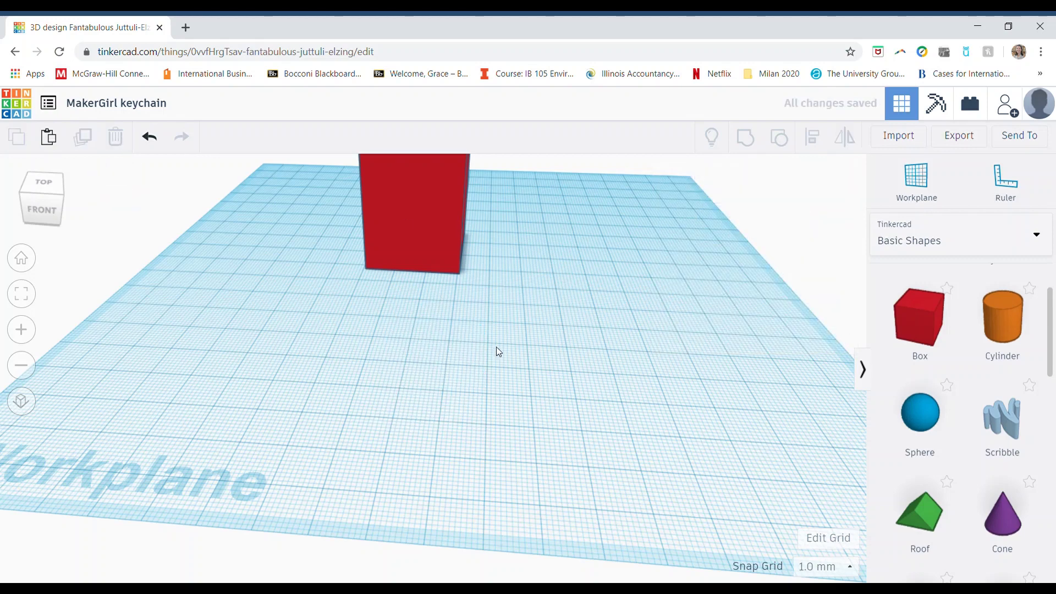
pyautogui.scroll(2, 995, 418)
pyautogui.scroll(-5, 1007, 423)
pyautogui.scroll(-3, 1013, 432)
pyautogui.scroll(1, 1011, 385)
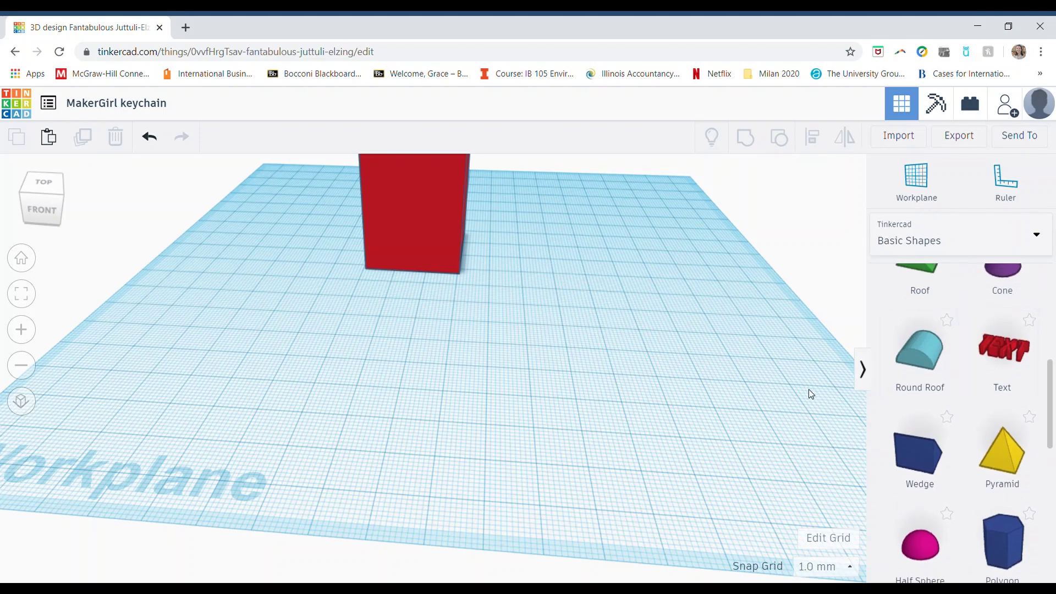
pyautogui.scroll(-5, 718, 389)
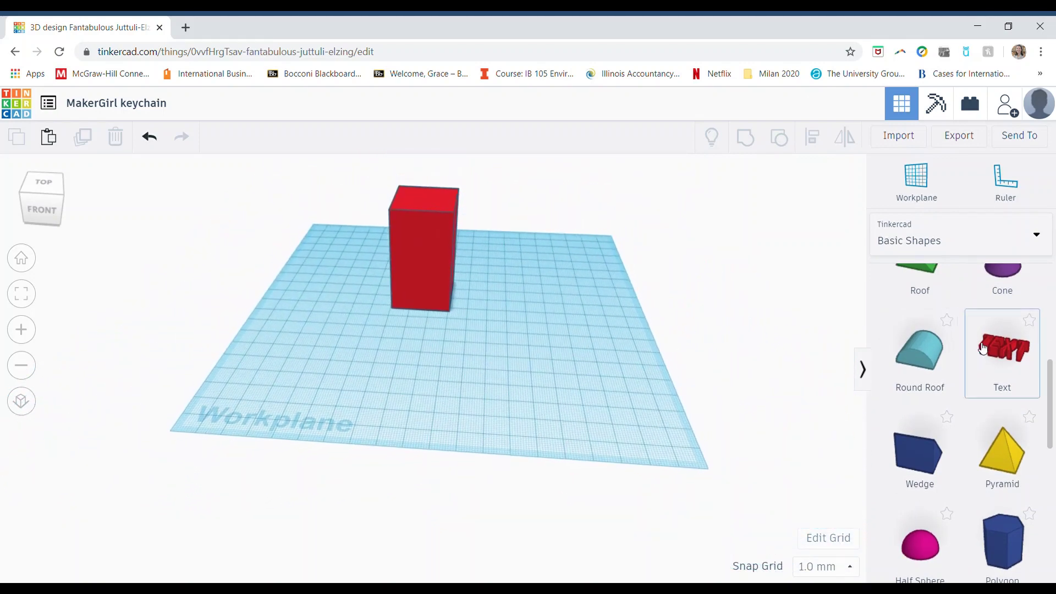
pyautogui.moveTo(1001, 346); pyautogui.dragTo(424, 381)
pyautogui.click(759, 305)
pyautogui.write('MakerGirl')
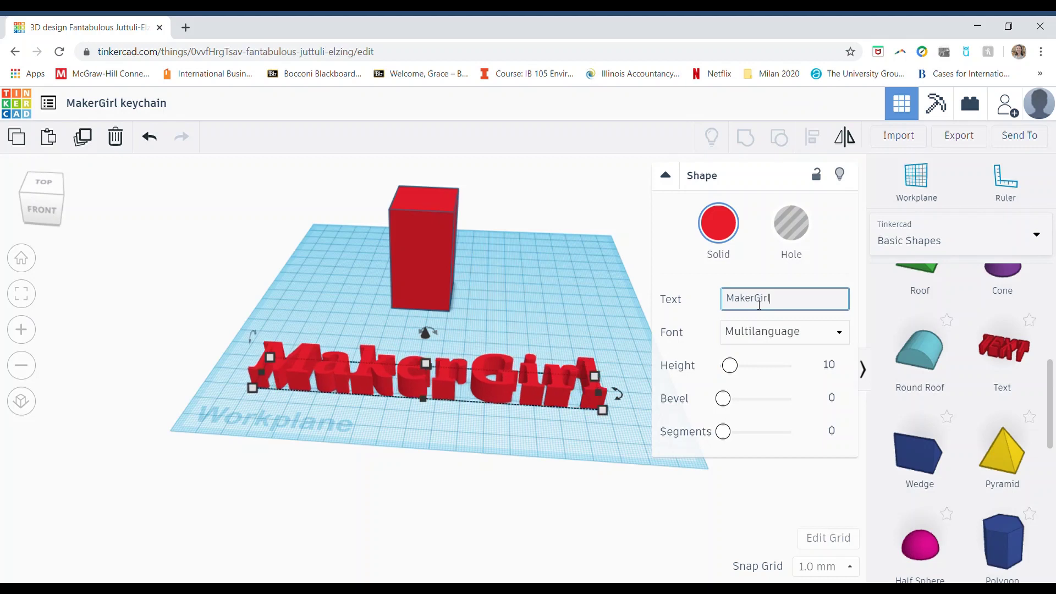
pyautogui.press('Return')
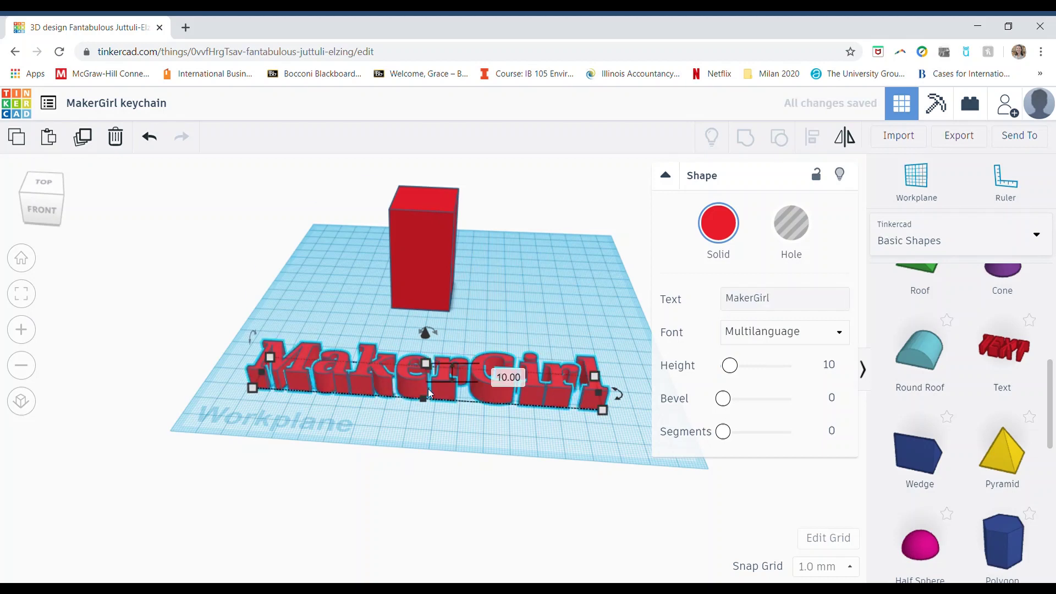
pyautogui.moveTo(424, 404)
pyautogui.mouseDown()
pyautogui.moveTo(424, 426)
pyautogui.moveTo(434, 401)
pyautogui.mouseUp()
pyautogui.moveTo(603, 410)
pyautogui.mouseDown()
pyautogui.moveTo(564, 398)
pyautogui.moveTo(583, 410)
pyautogui.mouseUp()
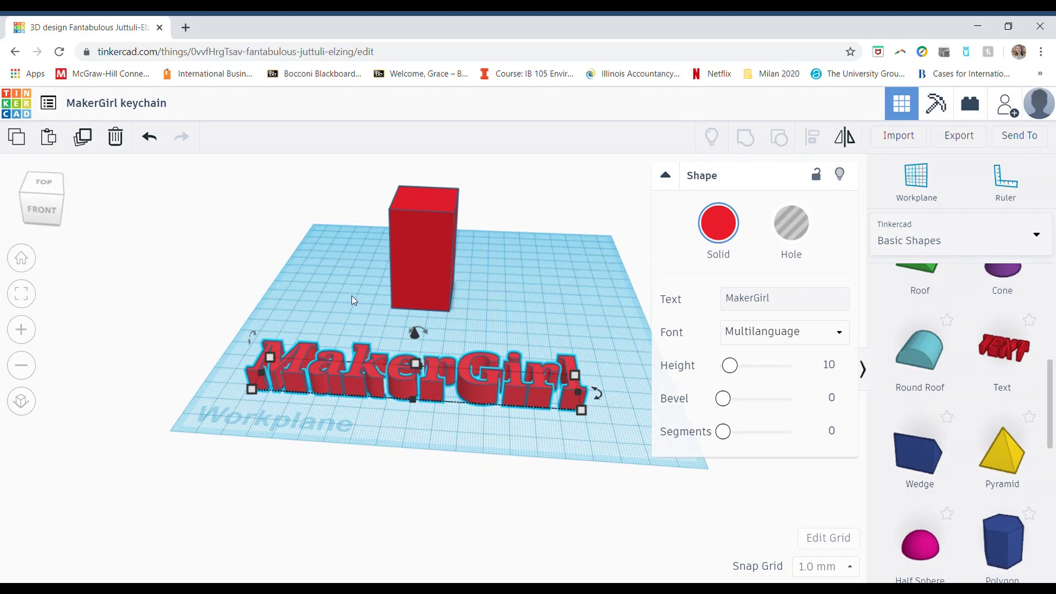
pyautogui.click(115, 138)
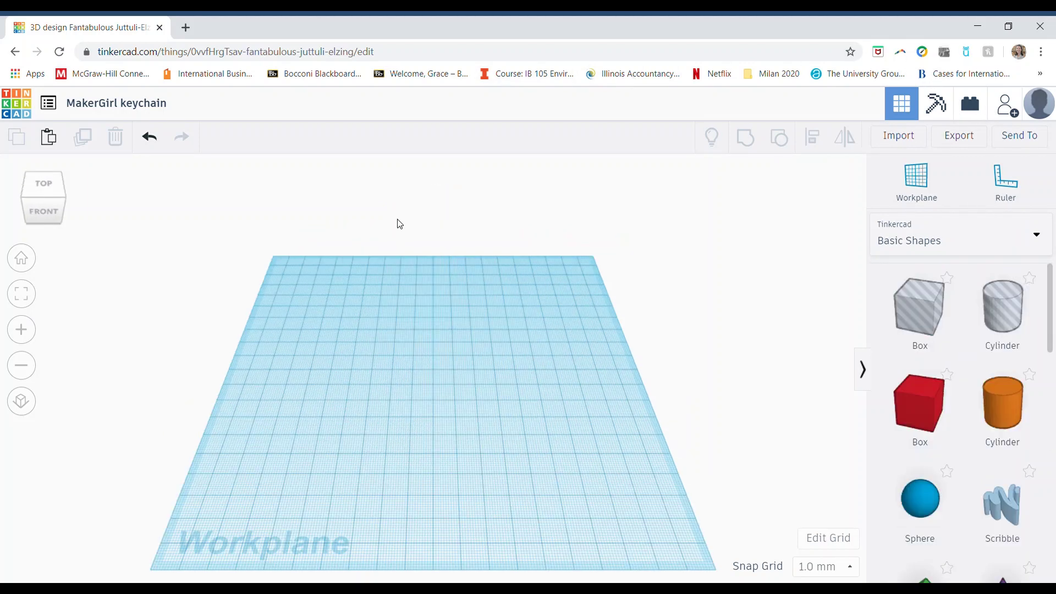
# Step: Add an orange cylinder and stretch it into a flat disc about 78 mm wide
pyautogui.scroll(-3, 1004, 407)
pyautogui.moveTo(1007, 330); pyautogui.dragTo(568, 490)
pyautogui.moveTo(500, 390); pyautogui.dragTo(437, 359)
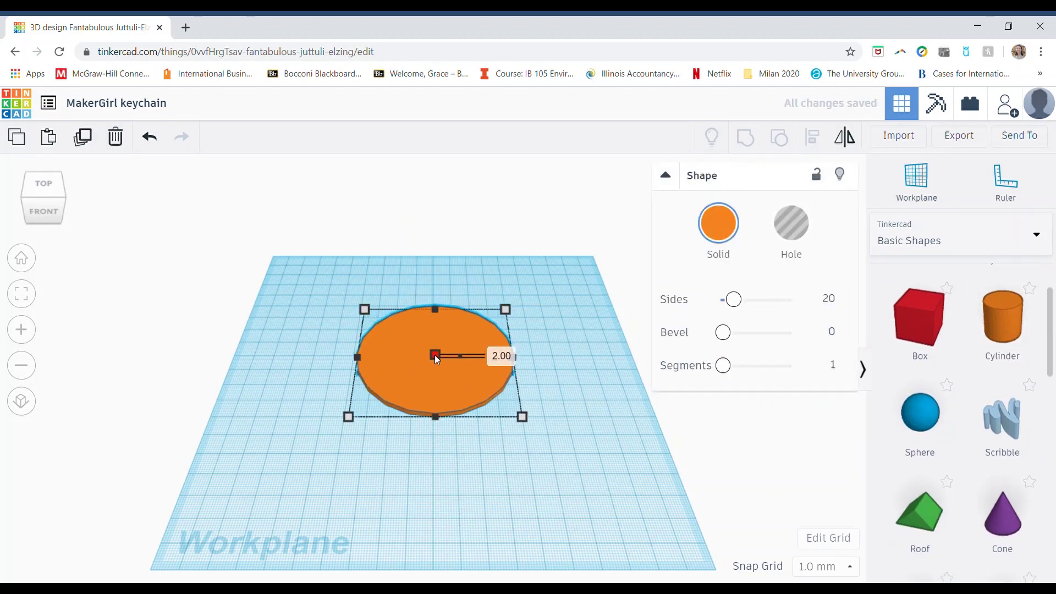
pyautogui.click(519, 464)
pyautogui.scroll(-5, 995, 420)
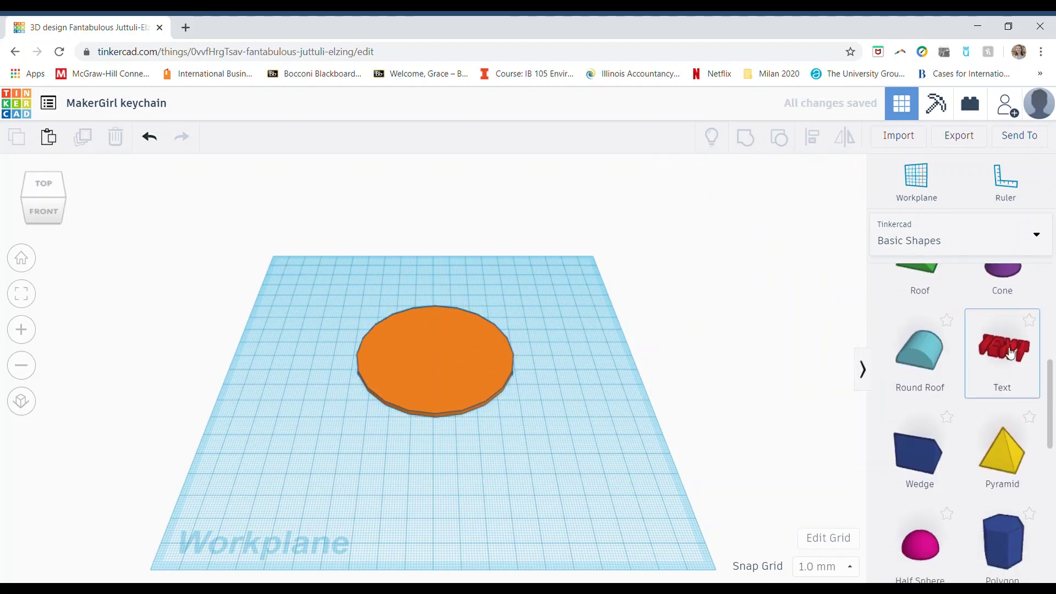
# Step: Add a Text shape on the disc, shrink it and change its text to 'I'
pyautogui.moveTo(1011, 354); pyautogui.dragTo(440, 337)
pyautogui.moveTo(498, 361); pyautogui.dragTo(427, 353)
pyautogui.click(746, 310)
pyautogui.doubleClick(746, 309)
pyautogui.write('I')
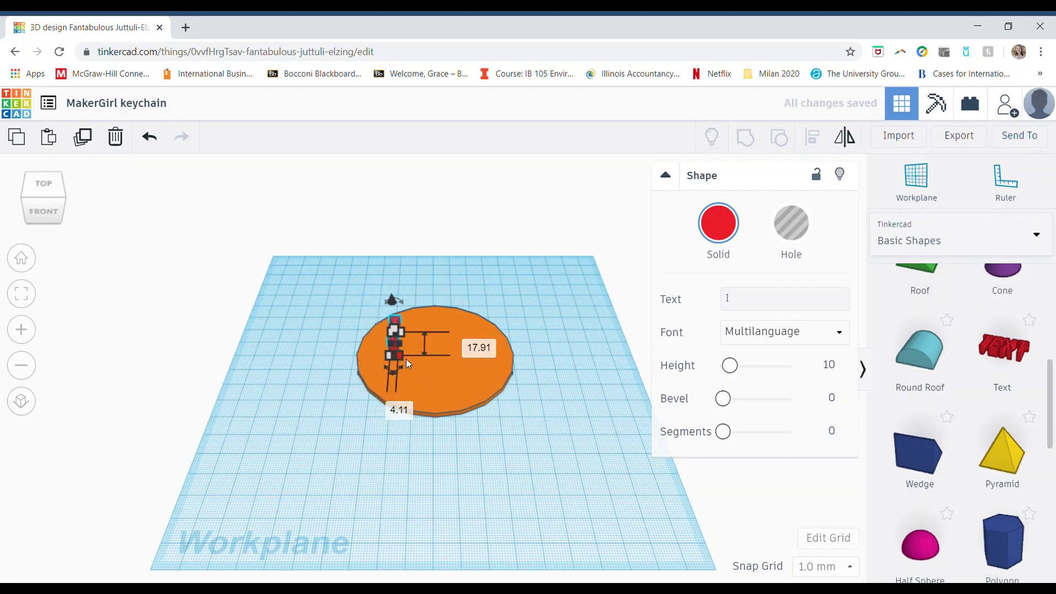
pyautogui.moveTo(409, 359); pyautogui.dragTo(421, 362)
# Step: Position the red I on the upper left of the orange disc
pyautogui.click(583, 365)
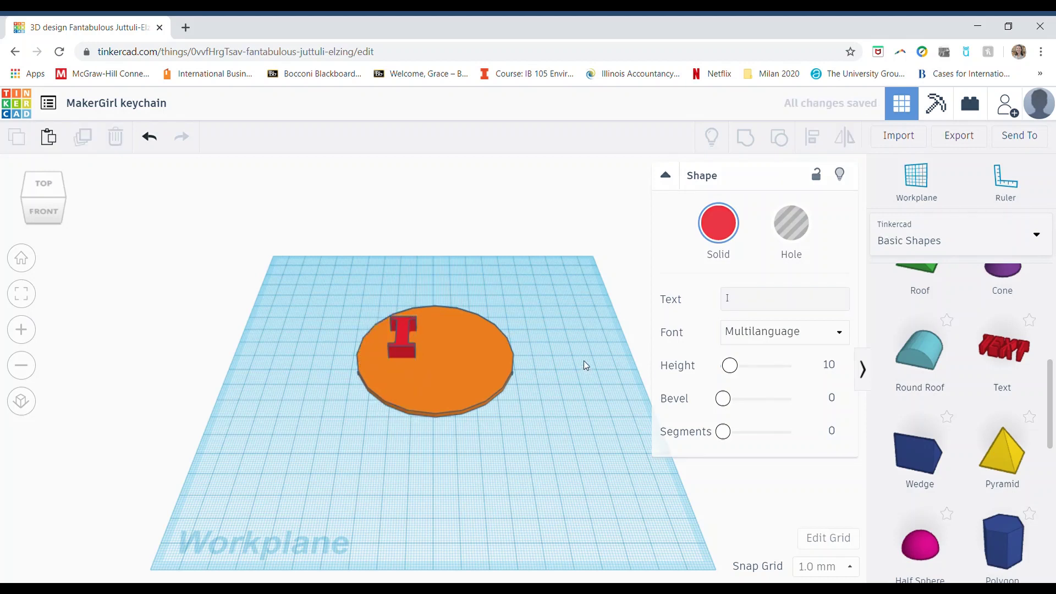
pyautogui.moveTo(583, 361); pyautogui.dragTo(559, 368, button='right')
pyautogui.click(402, 333)
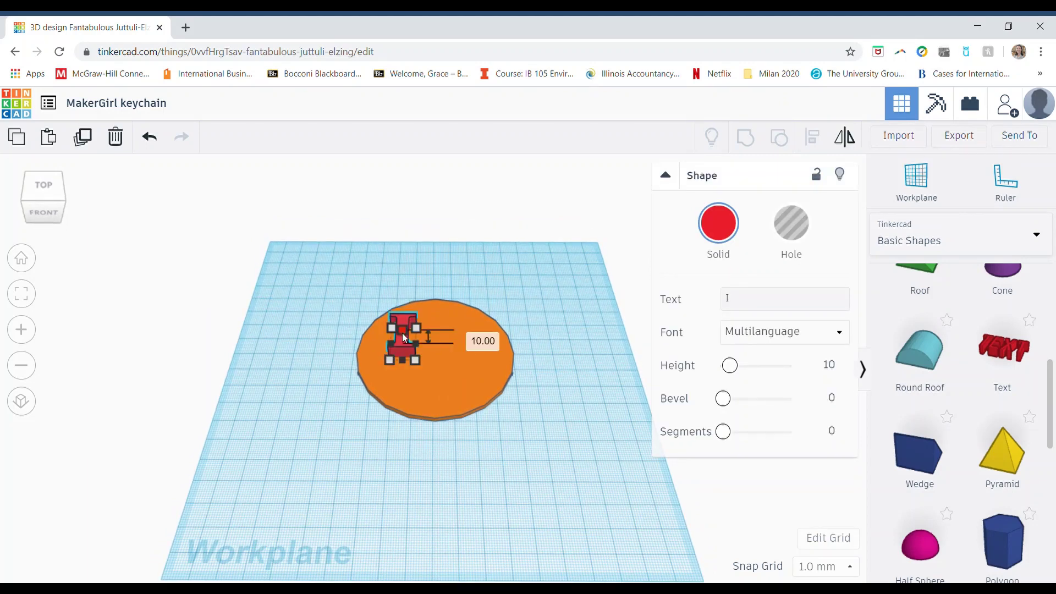
pyautogui.press('Escape')
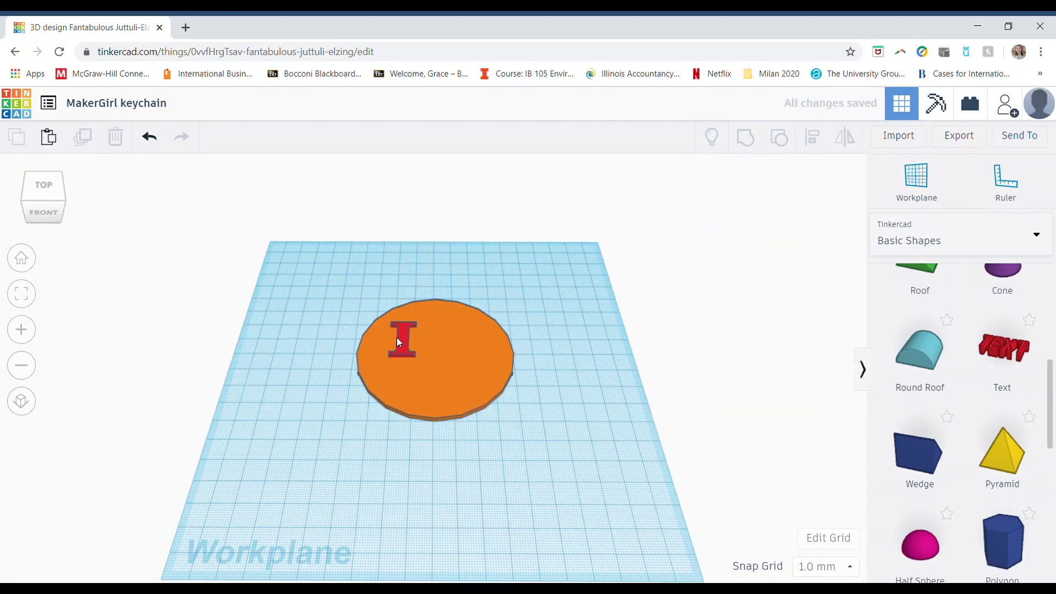
pyautogui.moveTo(404, 334); pyautogui.dragTo(406, 350)
pyautogui.click(551, 337)
pyautogui.scroll(-6, 1028, 451)
pyautogui.scroll(-3, 1009, 402)
pyautogui.scroll(10, 1009, 398)
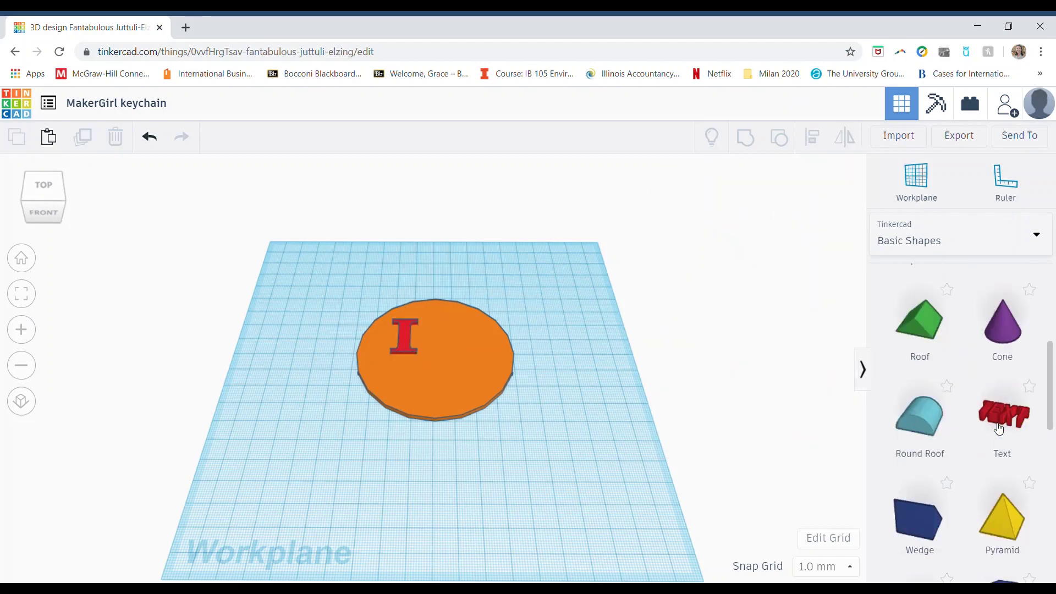
# Step: Draw a filled freehand heart with a Scribble shape
pyautogui.moveTo(1014, 377)
pyautogui.mouseDown()
pyautogui.moveTo(565, 405)
pyautogui.moveTo(518, 289)
pyautogui.moveTo(490, 288)
pyautogui.moveTo(477, 335)
pyautogui.moveTo(533, 392)
pyautogui.mouseUp()
pyautogui.moveTo(529, 316)
pyautogui.mouseDown()
pyautogui.moveTo(538, 294)
pyautogui.moveTo(559, 287)
pyautogui.mouseUp()
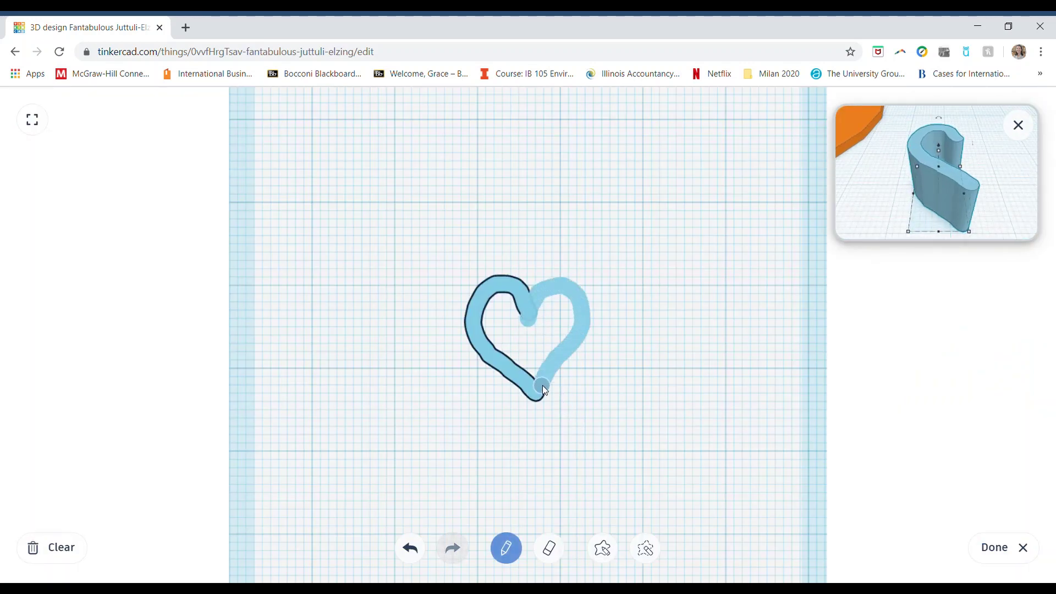
pyautogui.moveTo(542, 386); pyautogui.dragTo(542, 387)
pyautogui.moveTo(493, 338)
pyautogui.mouseDown()
pyautogui.moveTo(501, 296)
pyautogui.moveTo(514, 317)
pyautogui.moveTo(490, 344)
pyautogui.moveTo(506, 302)
pyautogui.moveTo(499, 353)
pyautogui.moveTo(517, 314)
pyautogui.moveTo(514, 365)
pyautogui.moveTo(524, 317)
pyautogui.moveTo(502, 304)
pyautogui.moveTo(503, 358)
pyautogui.moveTo(529, 374)
pyautogui.moveTo(563, 335)
pyautogui.moveTo(559, 301)
pyautogui.moveTo(545, 307)
pyautogui.moveTo(529, 346)
pyautogui.moveTo(538, 353)
pyautogui.moveTo(561, 314)
pyautogui.moveTo(531, 344)
pyautogui.mouseUp()
pyautogui.click(993, 548)
# Step: Raise the heart's height from 3 to 4, resize it and move it onto the disc beside the I
pyautogui.scroll(-5, 597, 374)
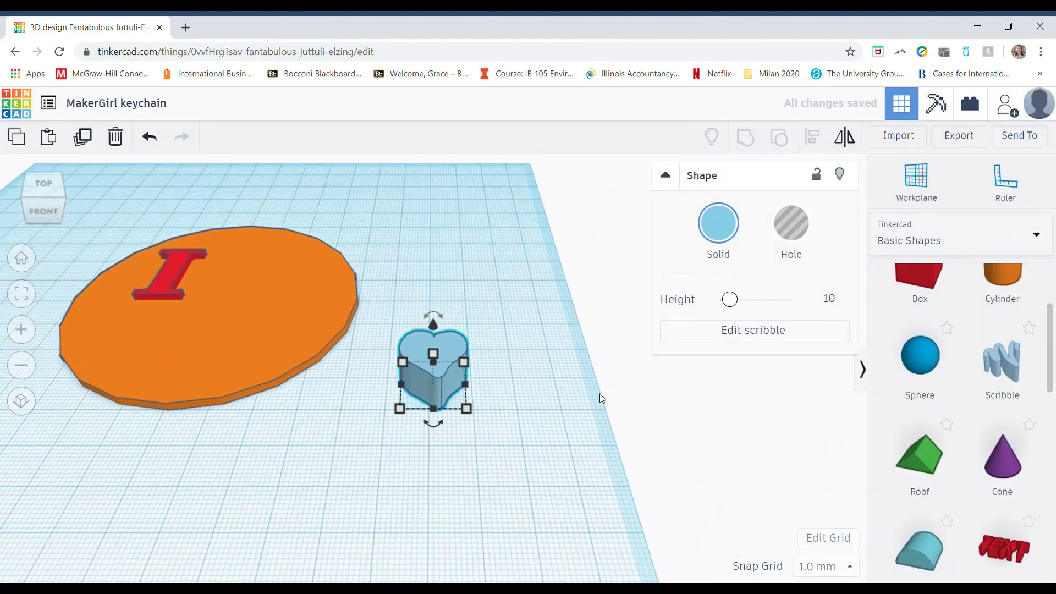
pyautogui.moveTo(602, 399); pyautogui.dragTo(473, 401, button='right')
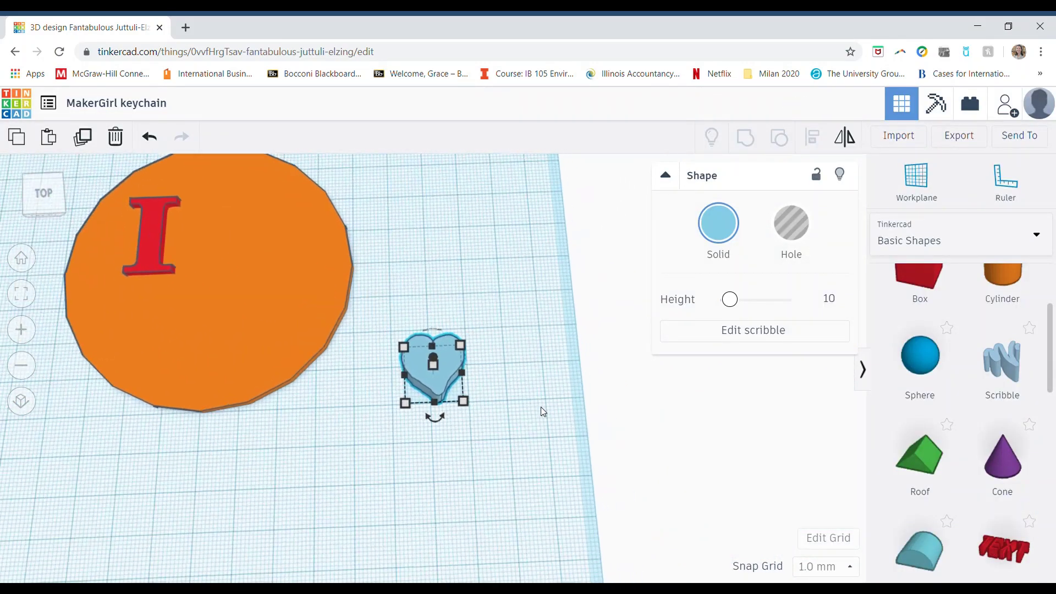
pyautogui.moveTo(540, 407); pyautogui.dragTo(484, 377, button='right')
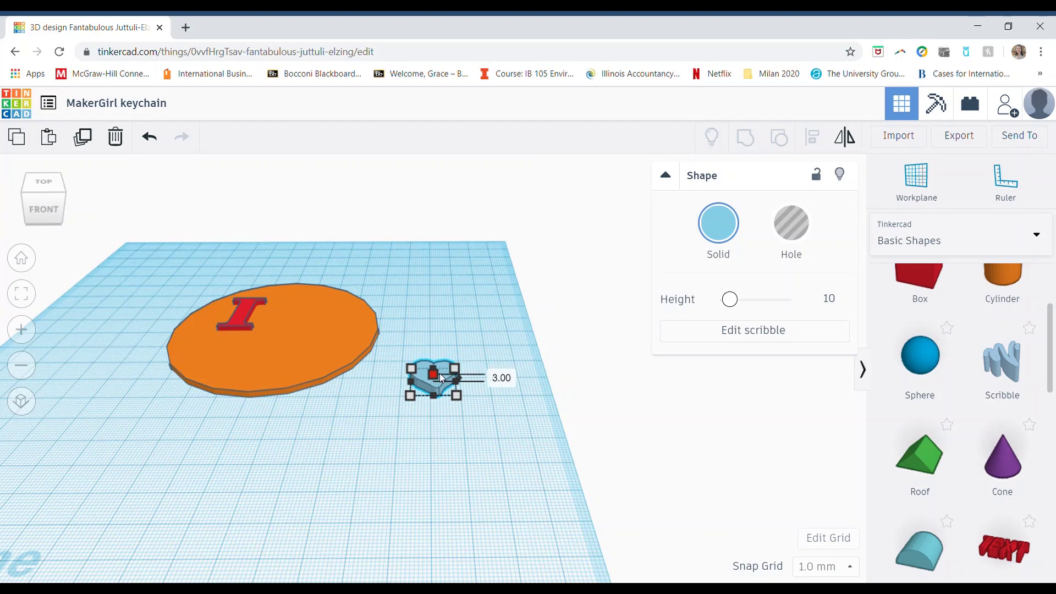
pyautogui.moveTo(440, 376); pyautogui.dragTo(396, 407)
pyautogui.click(508, 397)
pyautogui.moveTo(509, 397); pyautogui.dragTo(529, 442, button='right')
pyautogui.moveTo(434, 378); pyautogui.dragTo(281, 287)
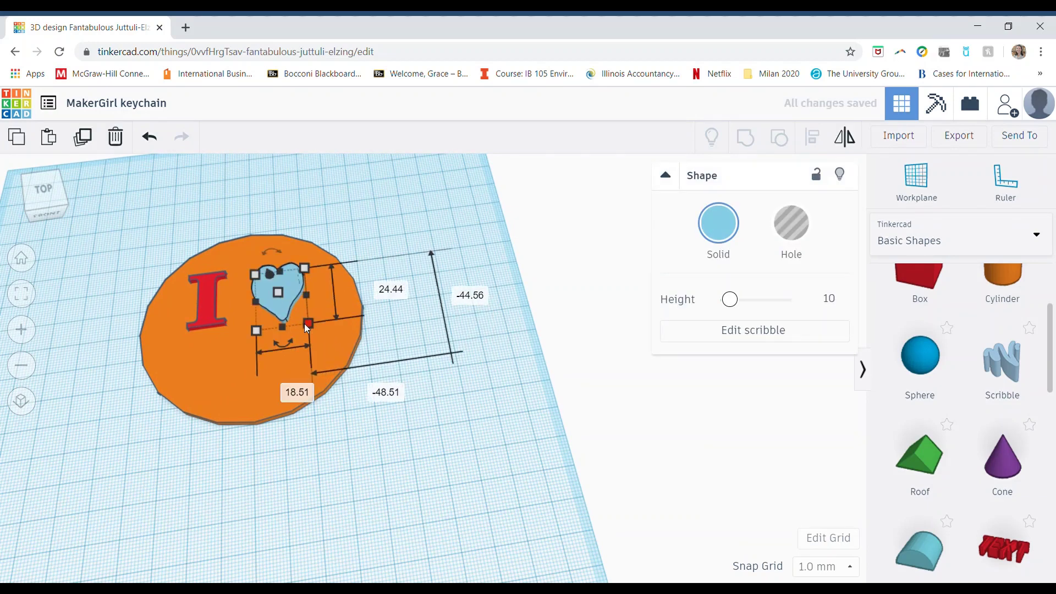
# Step: Place a Text shape below the I and heart and change its wording to 'STEM'
pyautogui.click(23, 267)
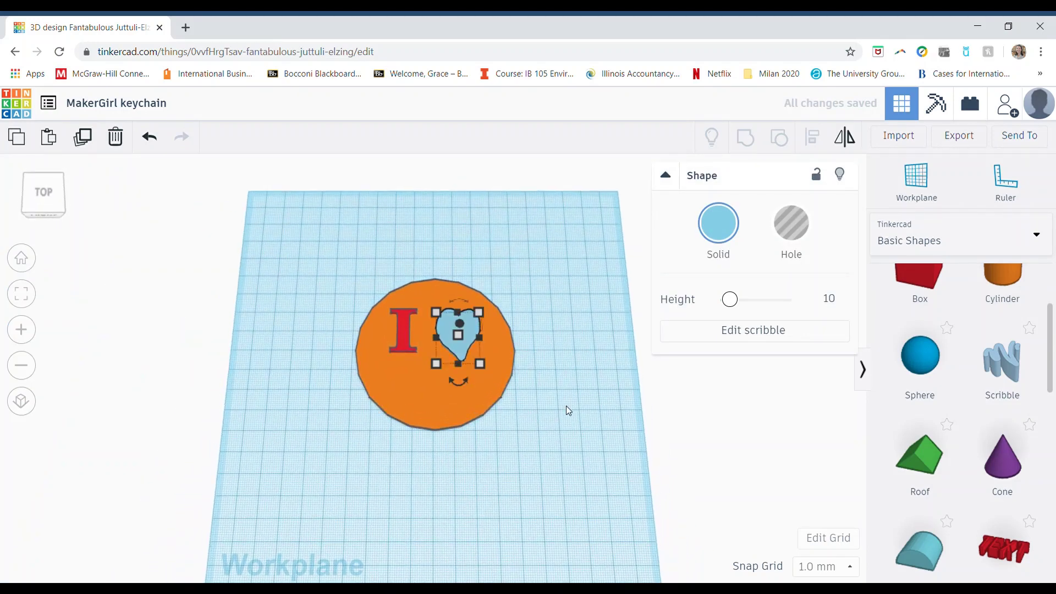
pyautogui.click(568, 411)
pyautogui.moveTo(1004, 549); pyautogui.dragTo(438, 396)
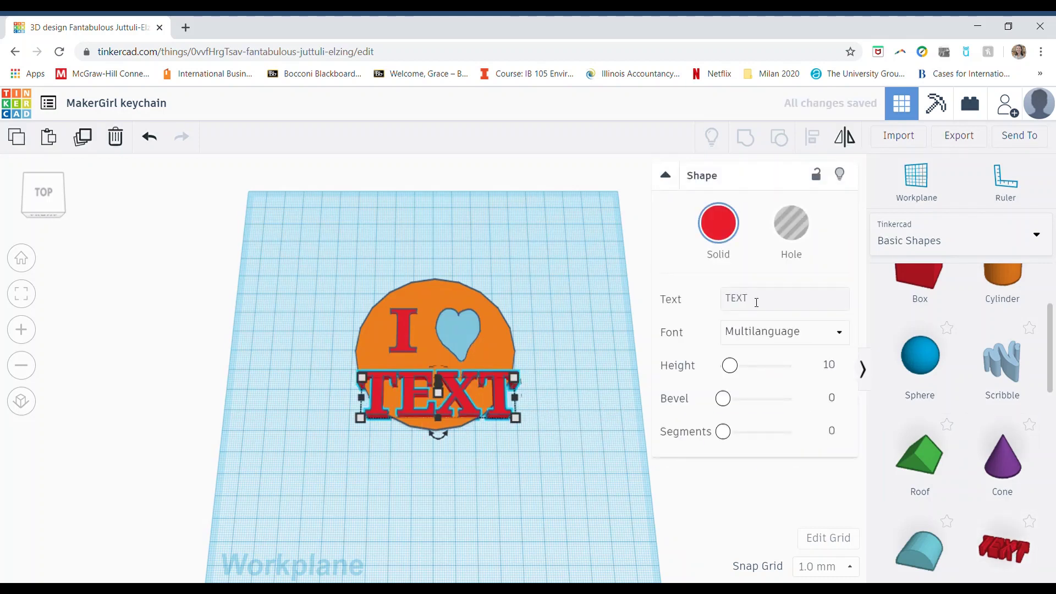
pyautogui.click(758, 302)
pyautogui.write('STEM')
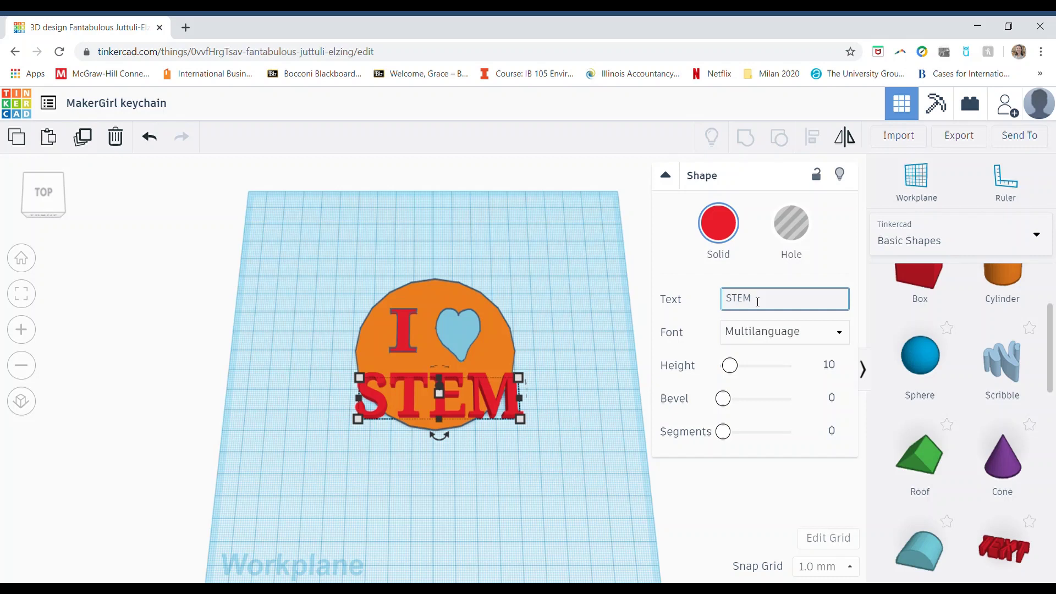
pyautogui.press('Return')
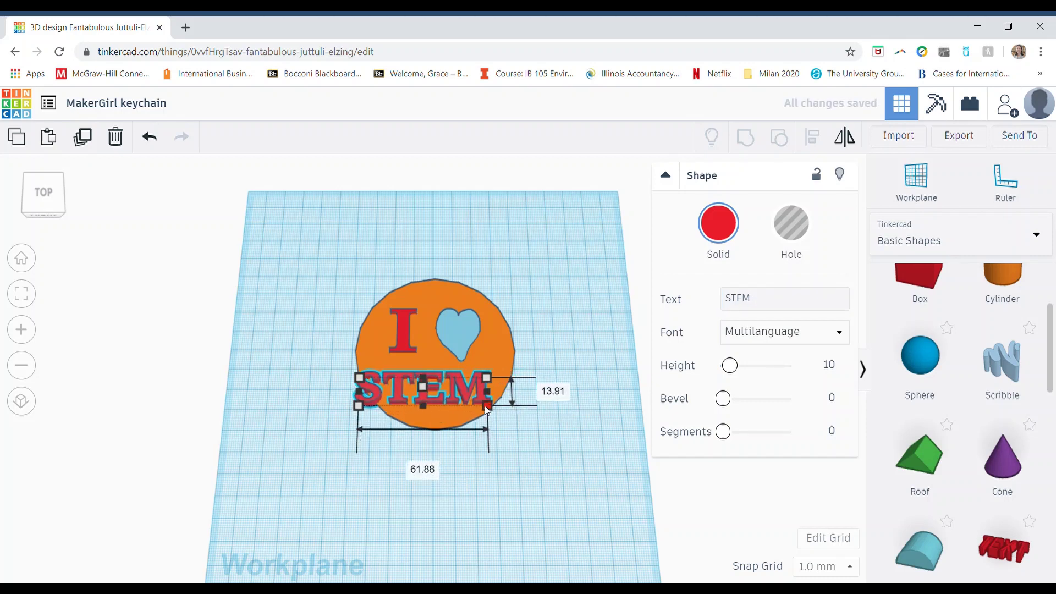
# Step: Shrink the STEM text and shift it right so it sits neatly under the heart
pyautogui.moveTo(480, 410); pyautogui.dragTo(464, 384)
pyautogui.moveTo(564, 401); pyautogui.dragTo(543, 355, button='right')
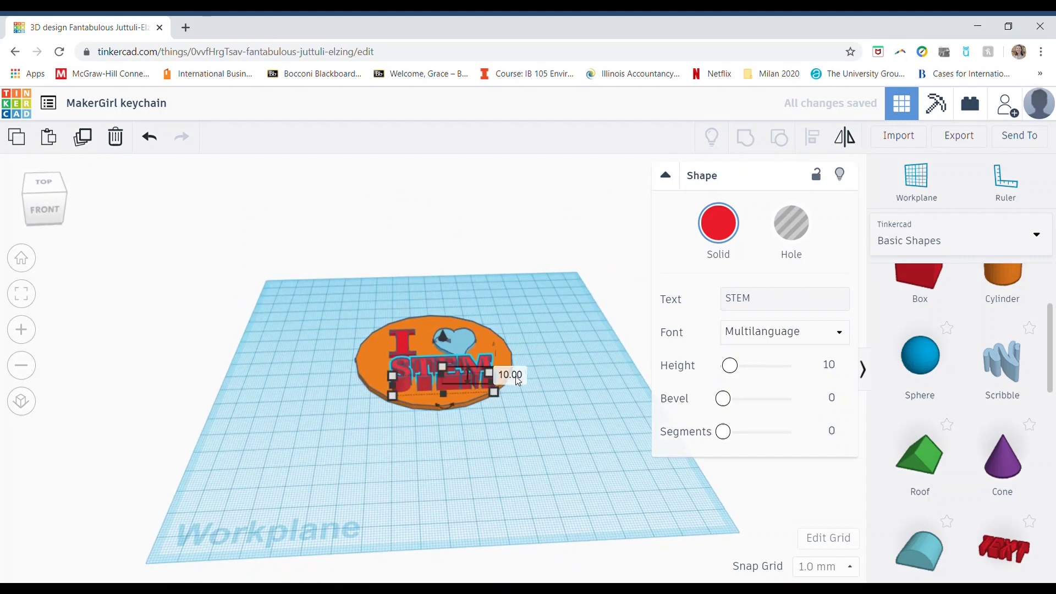
pyautogui.click(580, 403)
pyautogui.moveTo(580, 403); pyautogui.dragTo(599, 431, button='right')
pyautogui.click(404, 382)
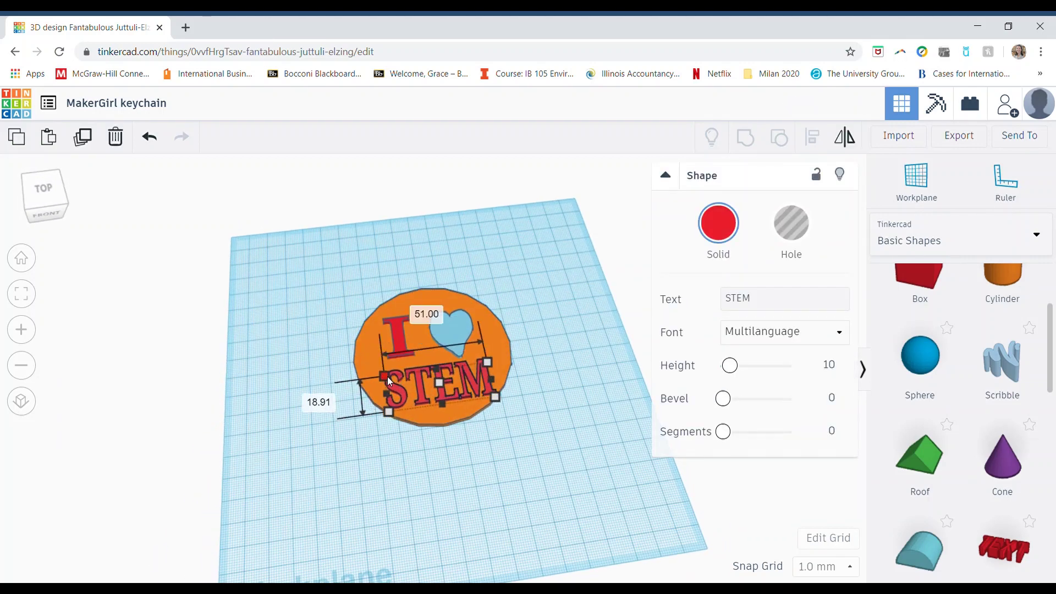
pyautogui.moveTo(387, 376); pyautogui.dragTo(384, 374)
pyautogui.click(585, 386)
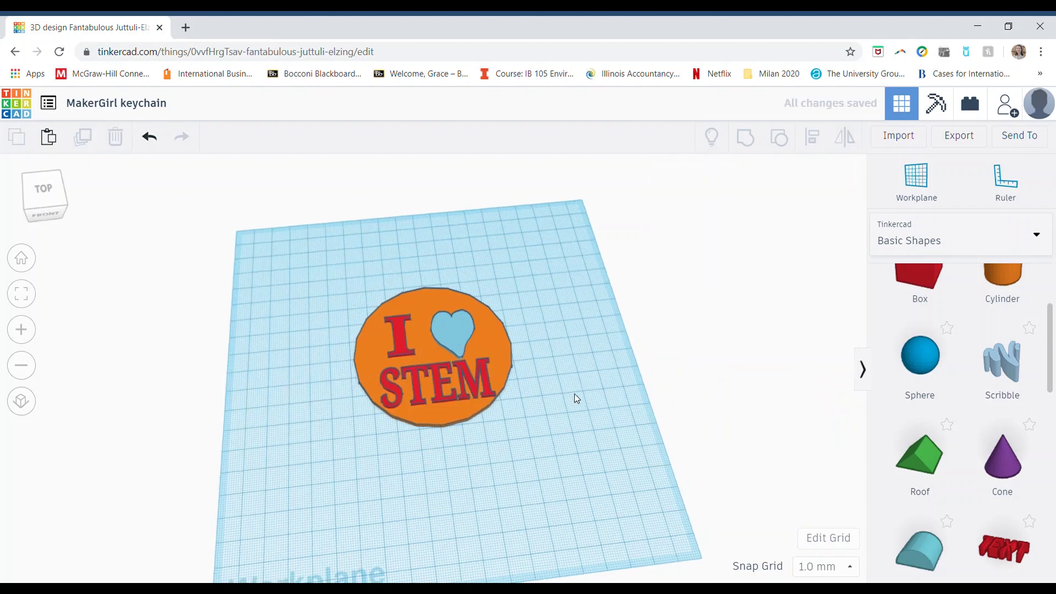
# Step: Add a small cylinder as a hole, lowered through the disc at its top edge
pyautogui.scroll(3, 971, 448)
pyautogui.moveTo(1002, 407); pyautogui.dragTo(433, 257)
pyautogui.press('h')
pyautogui.moveTo(440, 204); pyautogui.dragTo(445, 220)
pyautogui.moveTo(443, 262); pyautogui.dragTo(435, 319)
pyautogui.click(559, 316)
pyautogui.moveTo(559, 315); pyautogui.dragTo(232, 247, button='right')
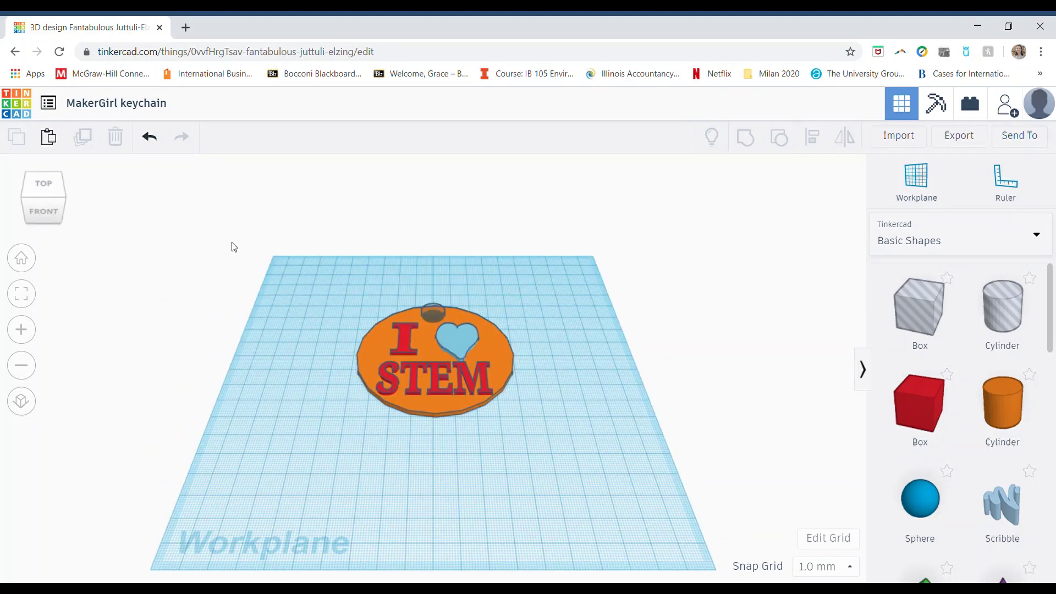